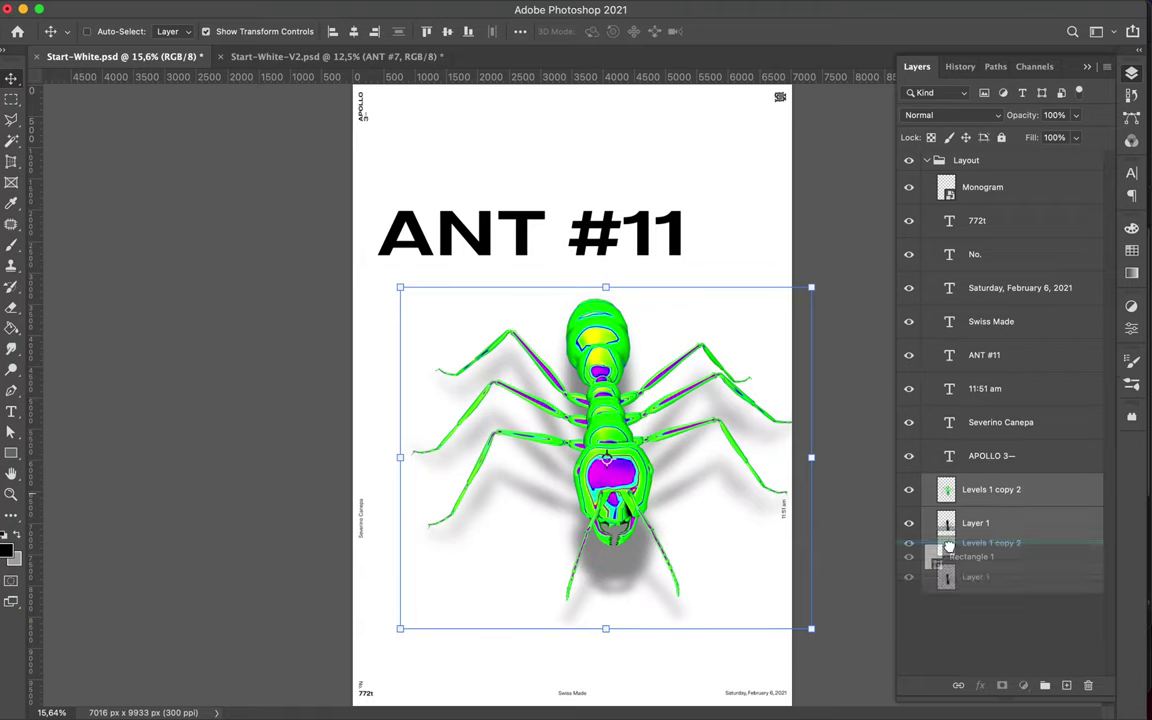
Step: Move the ant layers lower and set ANT #11 to Supply Regular with Metrics kerning
{"action": "left_click_drag", "start_coordinate": [965, 362], "coordinate": [955, 540]}
{"action": "left_click", "coordinate": [926, 160]}
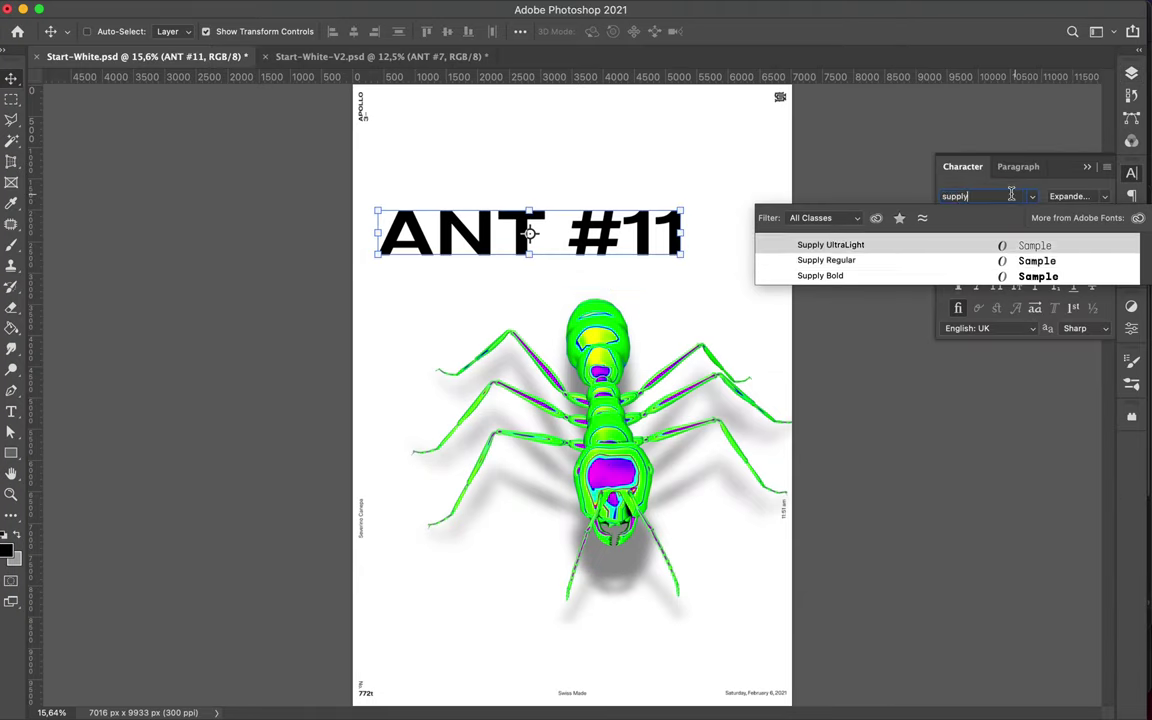
{"action": "left_click", "coordinate": [619, 172]}
{"action": "left_click", "coordinate": [1016, 233]}
{"action": "left_click", "coordinate": [978, 300]}
{"action": "left_click", "coordinate": [1016, 233]}
{"action": "left_click", "coordinate": [972, 244]}
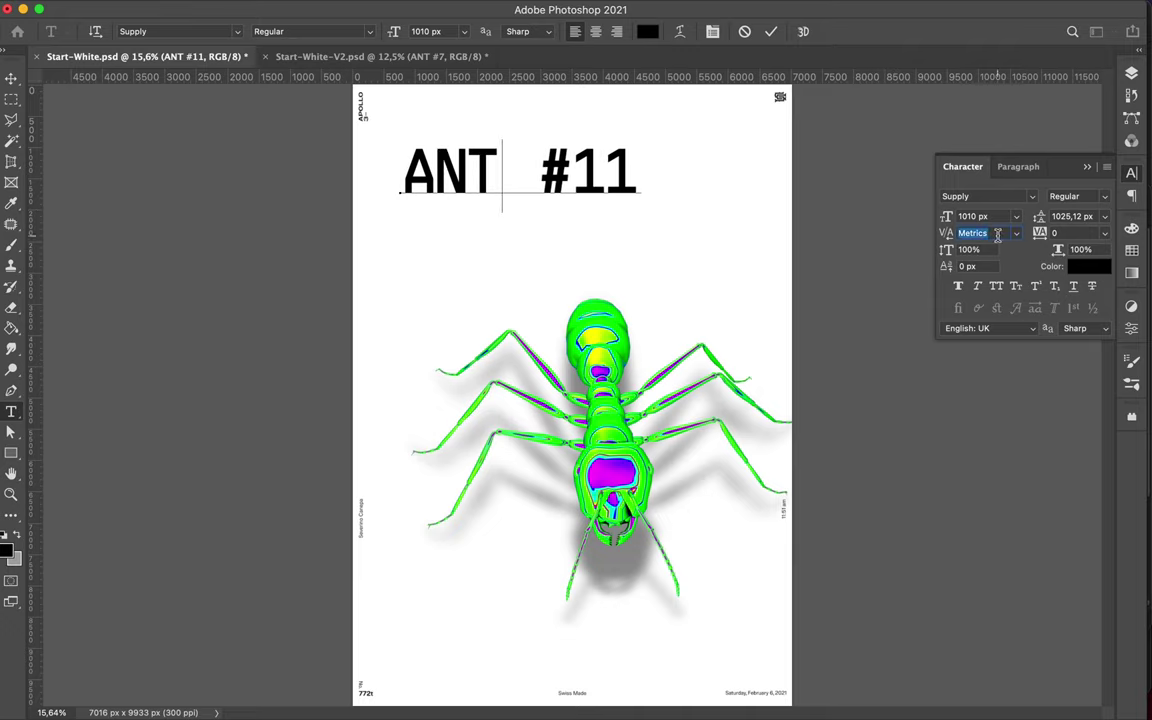
Step: Delete #11 from the ANT line and add a new PSYCHEDELIC text line above it
{"action": "left_click_drag", "start_coordinate": [504, 231], "coordinate": [640, 170]}
{"action": "mouse_move", "coordinate": [570, 160]}
{"action": "left_mouse_down"}
{"action": "mouse_move", "coordinate": [715, 162]}
{"action": "mouse_move", "coordinate": [595, 260]}
{"action": "left_mouse_up"}
{"action": "key", "text": "BackSpace"}
{"action": "mouse_move", "coordinate": [424, 206]}
{"action": "left_mouse_down"}
{"action": "mouse_move", "coordinate": [527, 167]}
{"action": "mouse_move", "coordinate": [957, 180]}
{"action": "left_mouse_up"}
{"action": "type", "text": "PSYCHEDELIC"}
{"action": "key", "text": "ctrl+x"}
{"action": "key", "text": "ctrl+v"}
Step: Split PSYCHEDELIC into separate syllable layers, ending with DE- and LIC over the ant
{"action": "key", "text": "BackSpace"}
{"action": "key", "text": "BackSpace"}
{"action": "key", "text": "BackSpace"}
{"action": "type", "text": "-"}
{"action": "left_click_drag", "start_coordinate": [467, 240], "coordinate": [467, 303]}
{"action": "type", "text": "DELIC"}
{"action": "key", "text": "ctrl+x"}
{"action": "key", "text": "ctrl+v"}
{"action": "left_click_drag", "start_coordinate": [450, 476], "coordinate": [570, 458]}
Step: Move #11 to the bottom-left and enlarge it
{"action": "left_click_drag", "start_coordinate": [440, 210], "coordinate": [445, 155]}
{"action": "left_click", "coordinate": [565, 180]}
{"action": "mouse_move", "coordinate": [565, 180]}
{"action": "left_mouse_down"}
{"action": "mouse_move", "coordinate": [437, 617]}
{"action": "mouse_move", "coordinate": [643, 484]}
{"action": "left_mouse_up"}
{"action": "key", "text": "Return"}
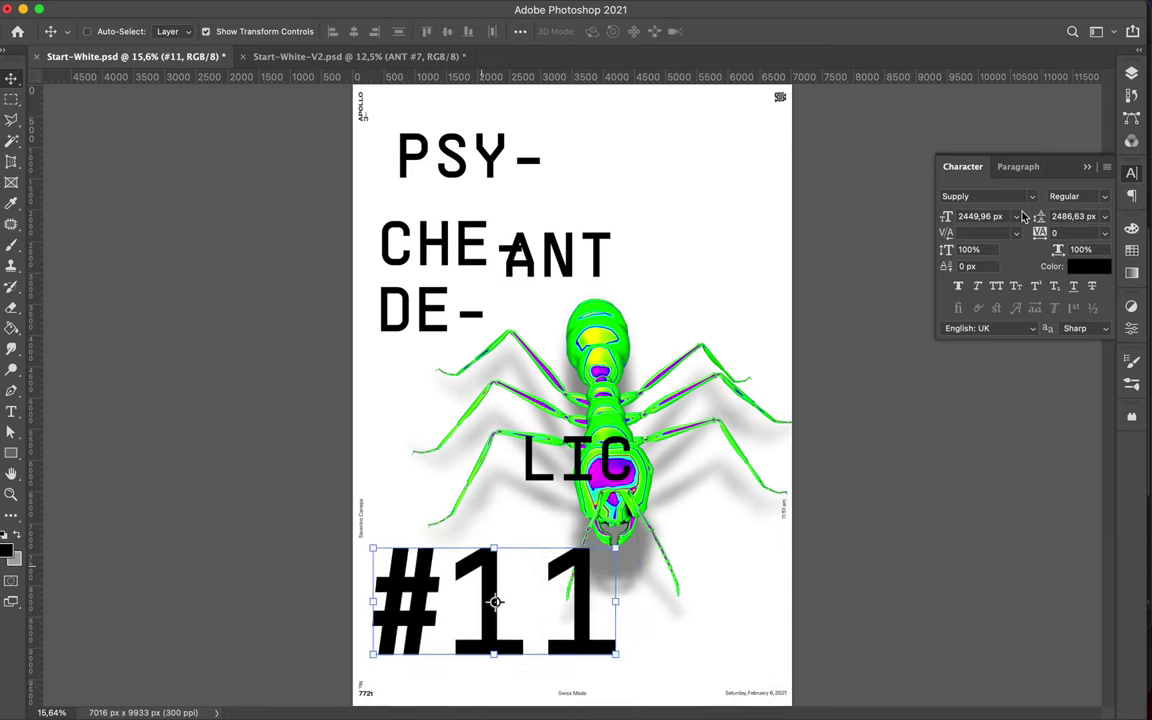
Step: Put the ant layers above LIC and arrange PSY-, CHE-, DE- and ANT
{"action": "key", "text": "F7"}
{"action": "left_click_drag", "start_coordinate": [980, 410], "coordinate": [980, 200]}
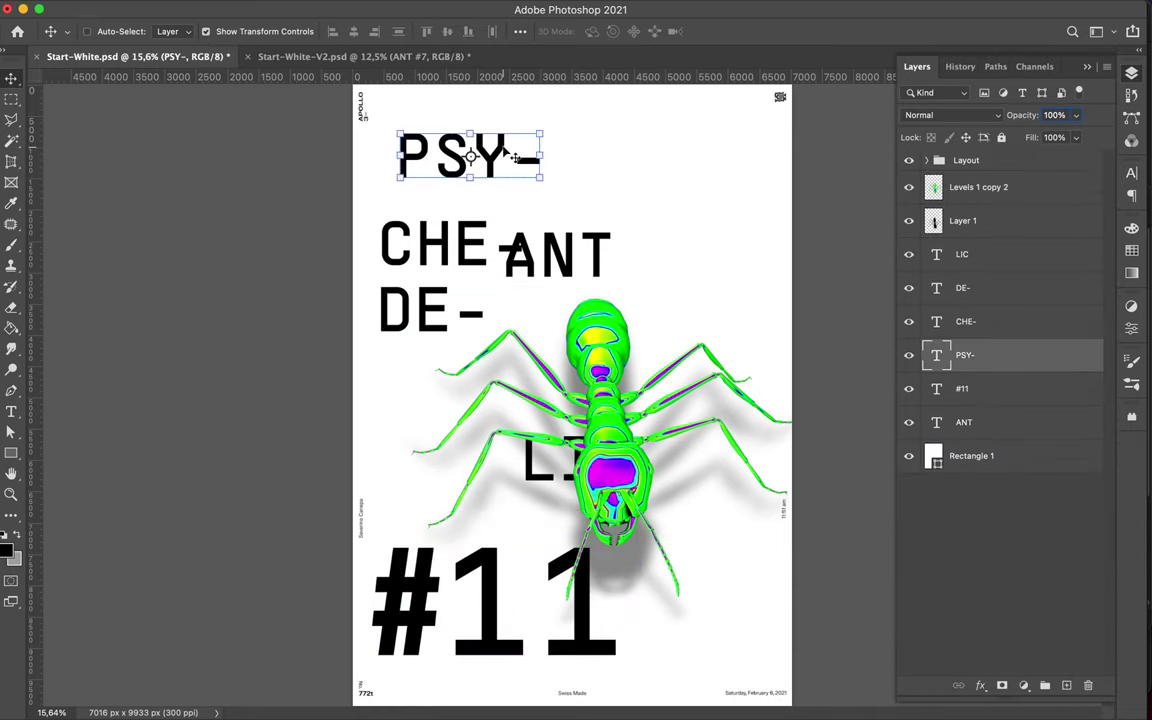
{"action": "left_click_drag", "start_coordinate": [470, 155], "coordinate": [682, 143]}
{"action": "left_click_drag", "start_coordinate": [450, 245], "coordinate": [450, 200]}
{"action": "left_click_drag", "start_coordinate": [430, 310], "coordinate": [695, 245]}
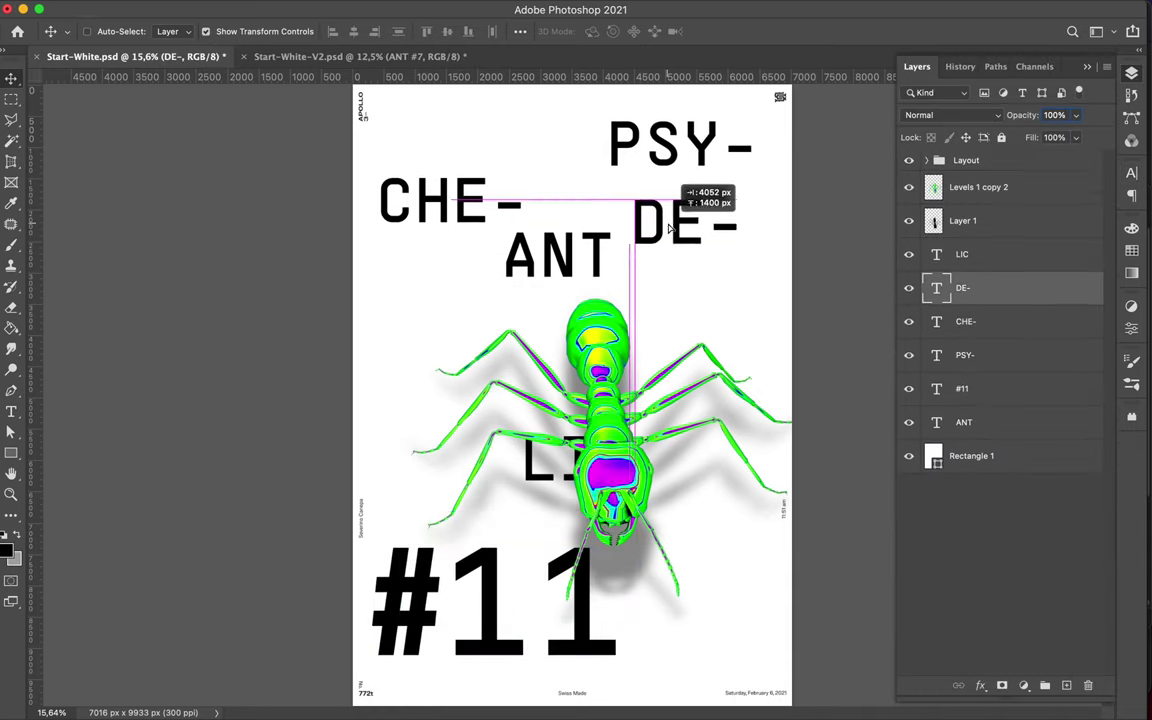
{"action": "left_click_drag", "start_coordinate": [560, 257], "coordinate": [438, 332]}
{"action": "left_click", "coordinate": [545, 483]}
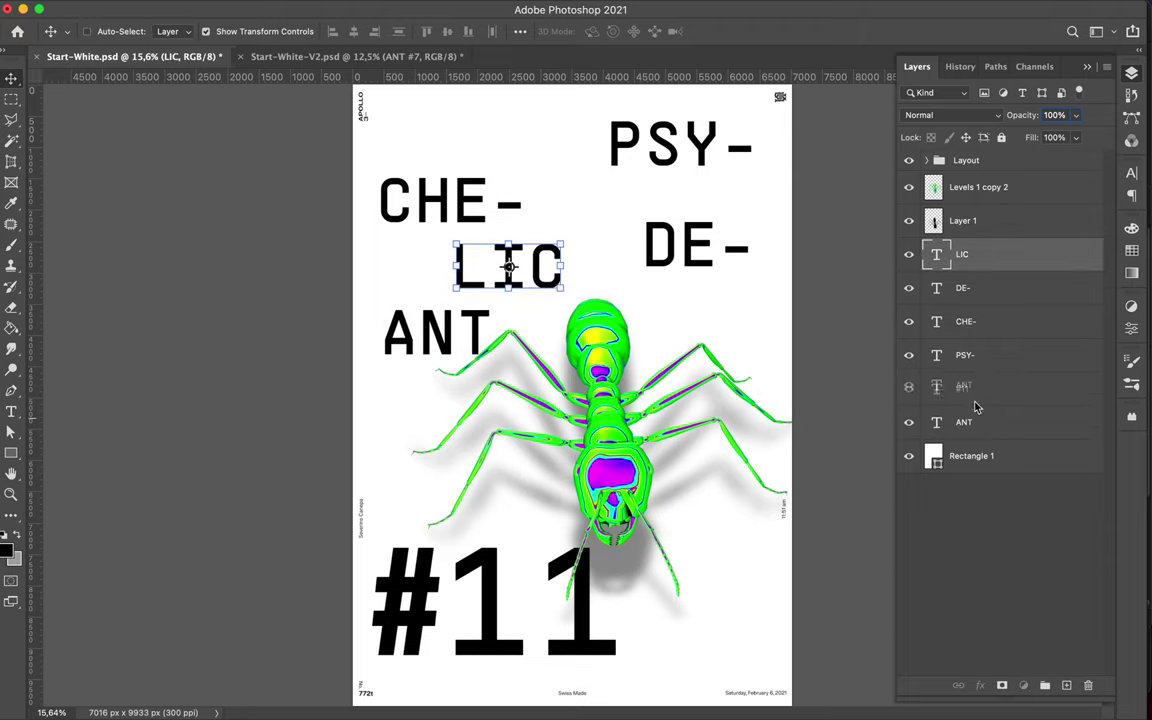
Step: Make the four split-word lines Supply UltraLight and scale them up
{"action": "left_click", "coordinate": [965, 355], "text": "shift"}
{"action": "left_click", "coordinate": [1131, 172]}
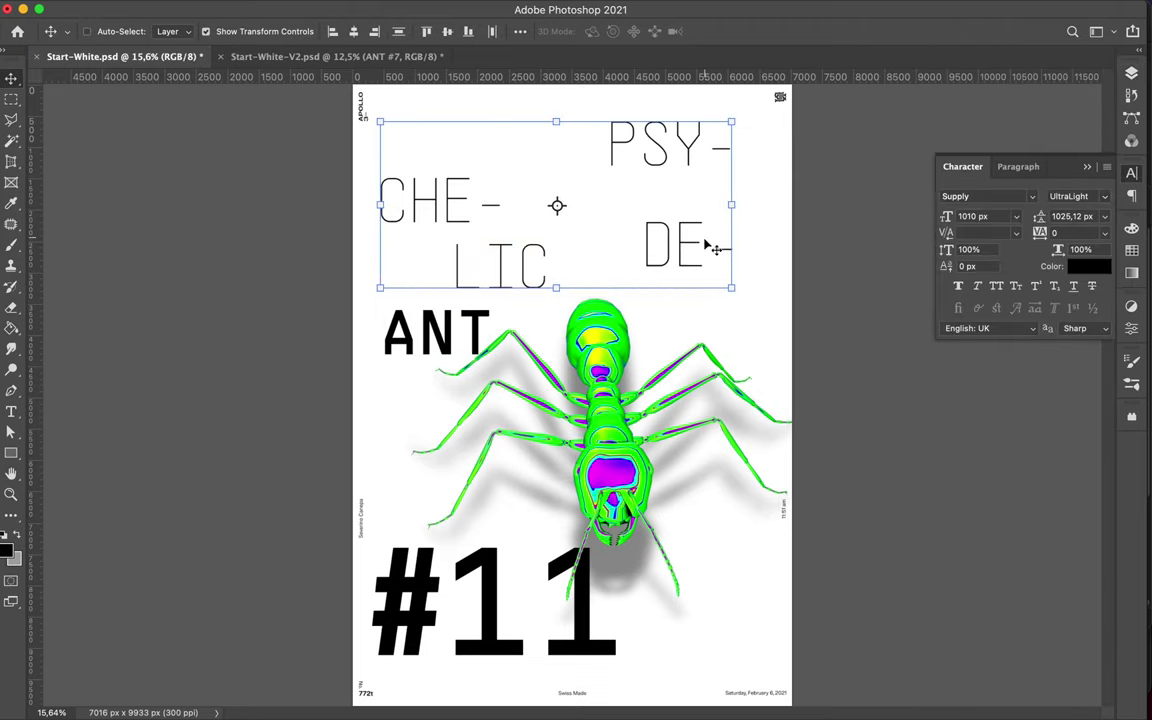
{"action": "left_click_drag", "start_coordinate": [731, 288], "coordinate": [895, 401]}
{"action": "left_click_drag", "start_coordinate": [380, 254], "coordinate": [270, 250]}
{"action": "key", "text": "Return"}
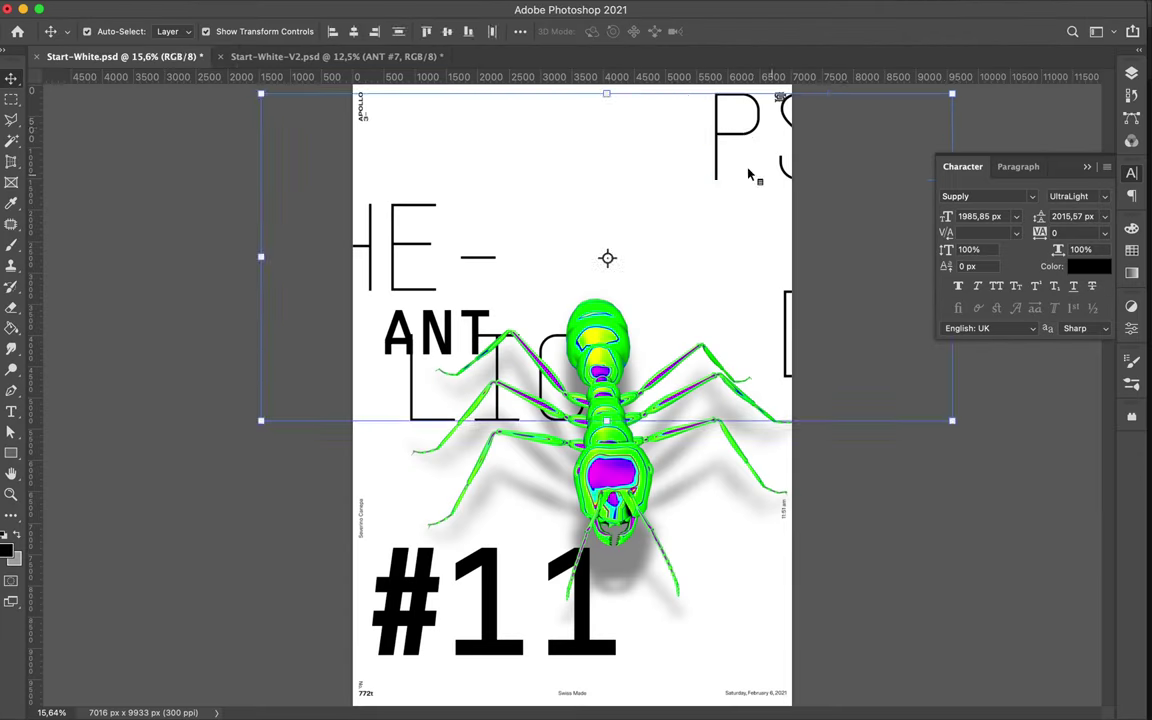
Step: Stagger PSY-, CHE- and DE- and move ANT down to the right
{"action": "left_click_drag", "start_coordinate": [720, 168], "coordinate": [550, 180]}
{"action": "left_click_drag", "start_coordinate": [425, 234], "coordinate": [538, 237]}
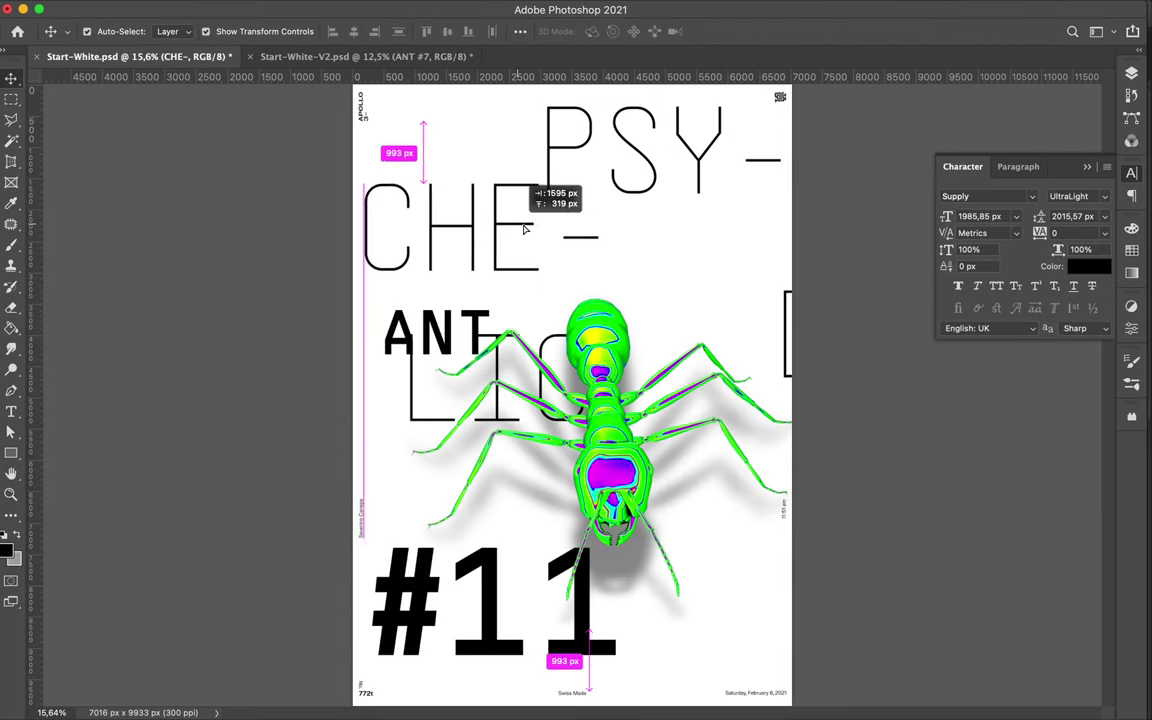
{"action": "mouse_move", "coordinate": [817, 358]}
{"action": "left_mouse_down"}
{"action": "mouse_move", "coordinate": [638, 310]}
{"action": "mouse_move", "coordinate": [655, 310]}
{"action": "left_mouse_up"}
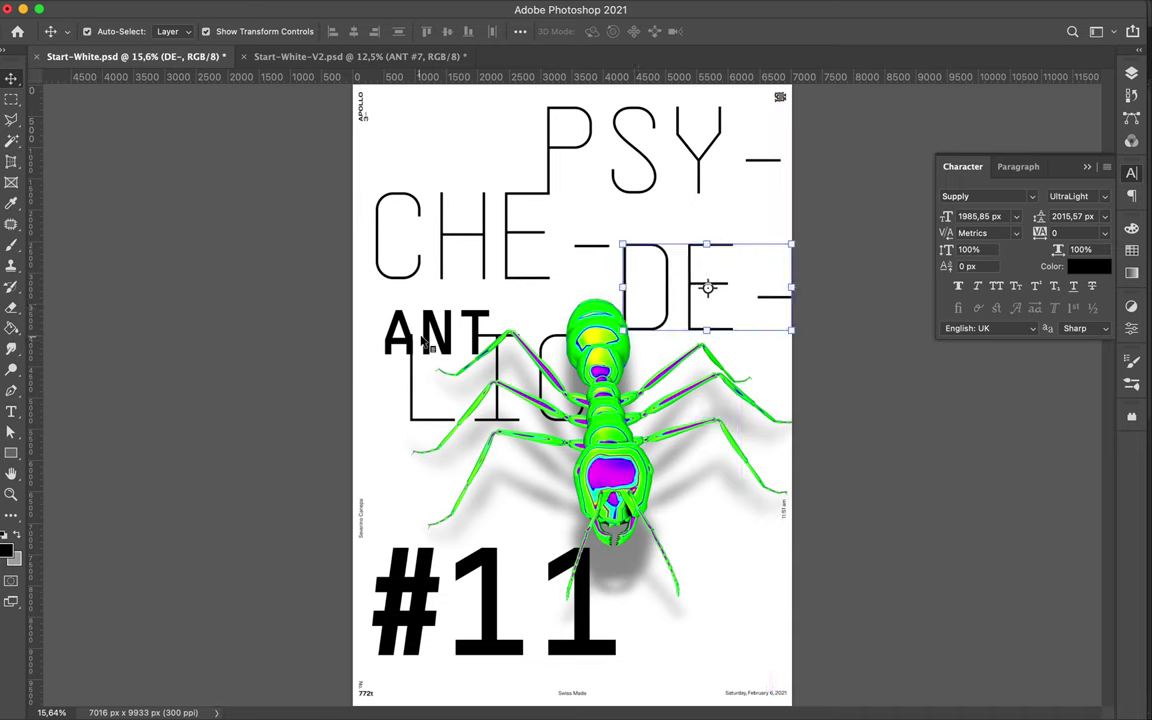
{"action": "left_click_drag", "start_coordinate": [434, 333], "coordinate": [513, 488]}
Step: Merge Layer 1 into the ant layer and Alt-drag an ant copy to the top-left
{"action": "left_click", "coordinate": [577, 428]}
{"action": "left_click_drag", "start_coordinate": [790, 300], "coordinate": [831, 362]}
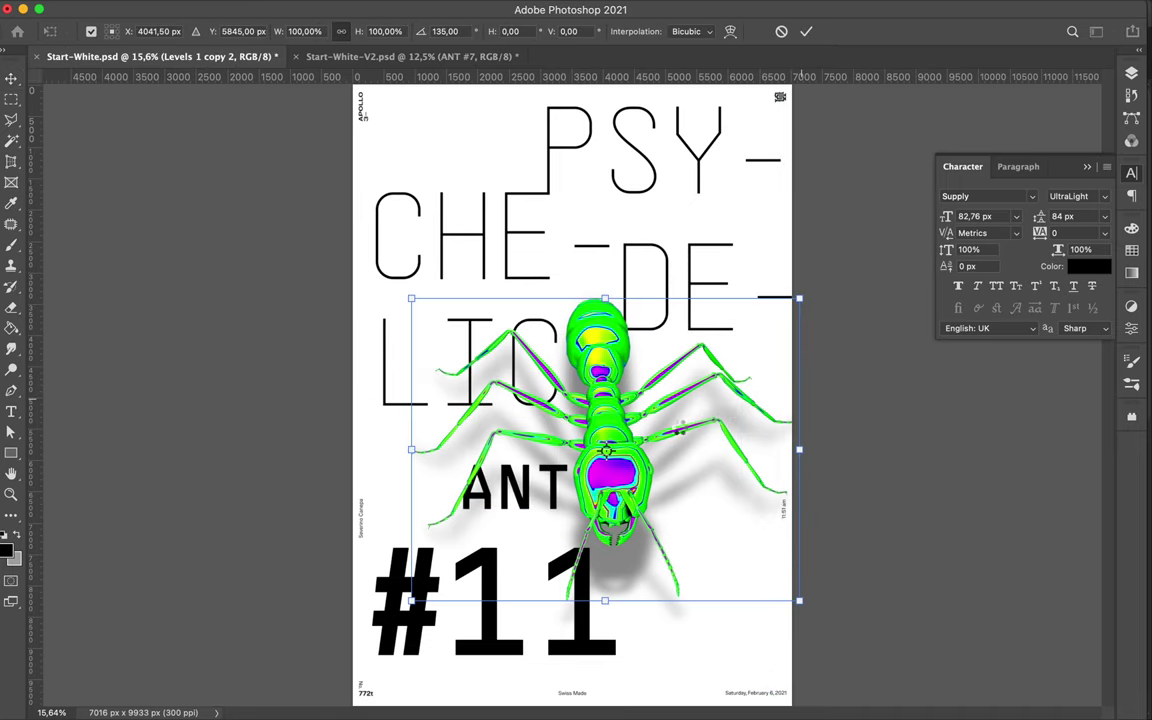
{"action": "key", "text": "Escape"}
{"action": "left_click", "coordinate": [1131, 73]}
{"action": "right_click", "coordinate": [960, 220]}
{"action": "key", "text": "Escape"}
{"action": "key", "text": "ctrl+e"}
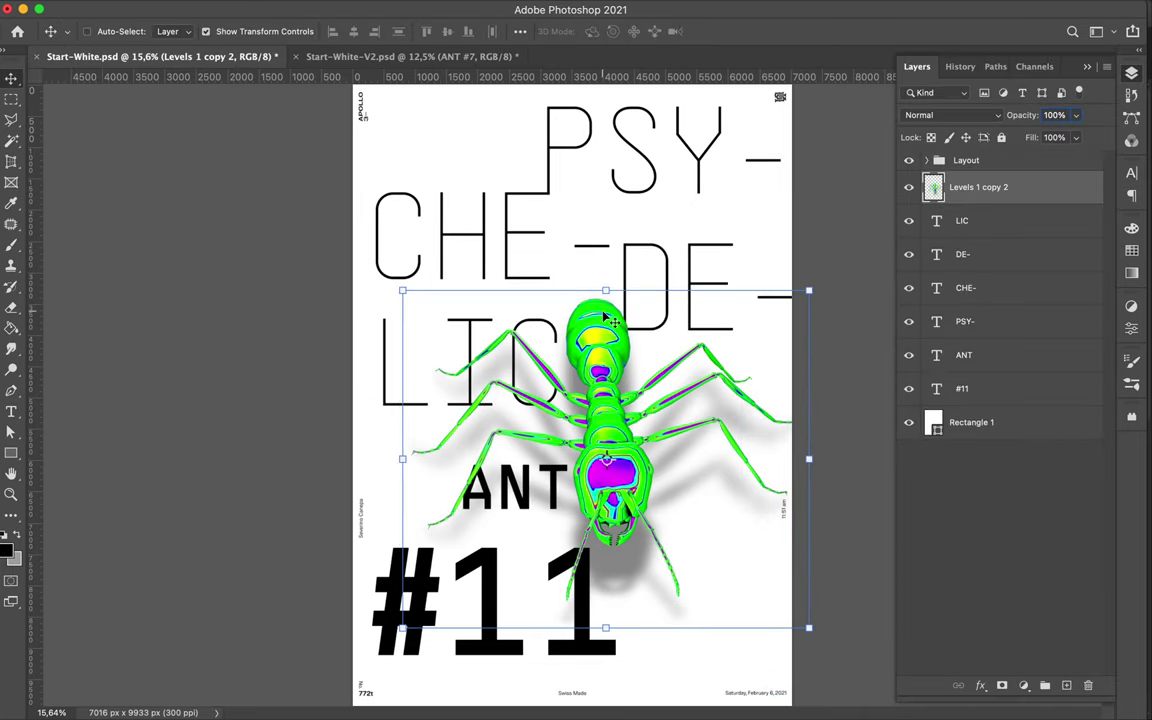
{"action": "left_click_drag", "start_coordinate": [605, 316], "coordinate": [693, 396]}
{"action": "left_click_drag", "start_coordinate": [730, 470], "coordinate": [365, 208], "text": "alt"}
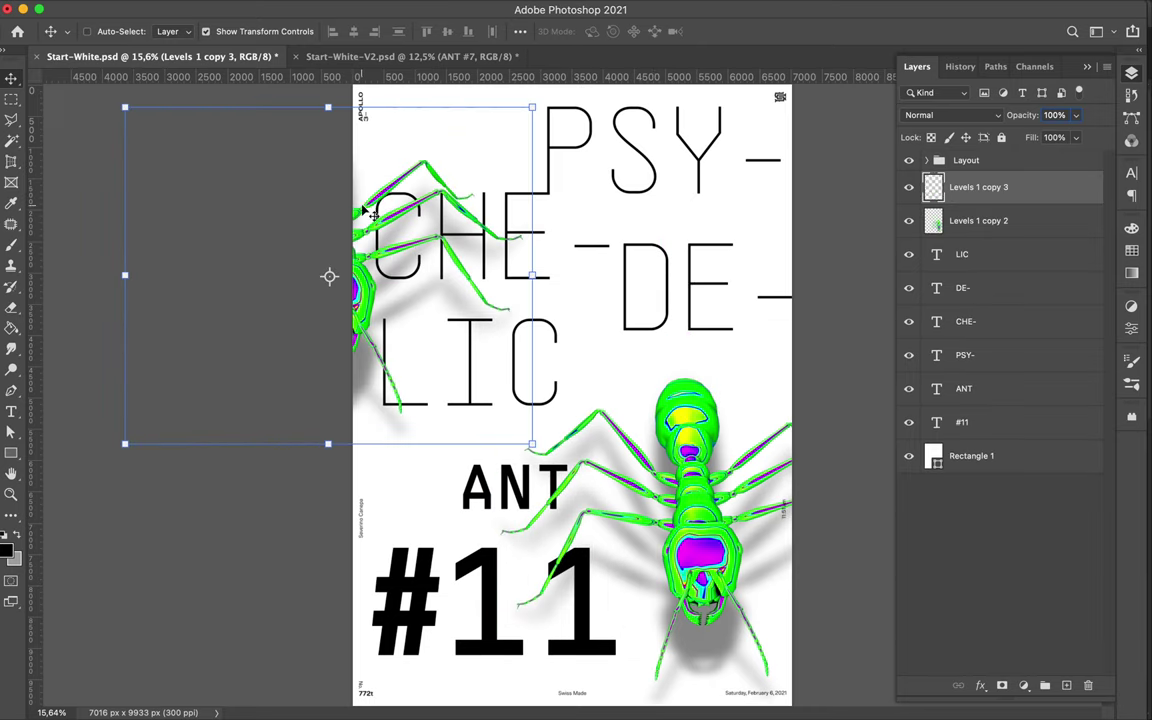
Step: Align DE- with CHE- and move LIC into place
{"action": "left_click_drag", "start_coordinate": [710, 283], "coordinate": [690, 287]}
{"action": "left_click_drag", "start_coordinate": [535, 200], "coordinate": [548, 167]}
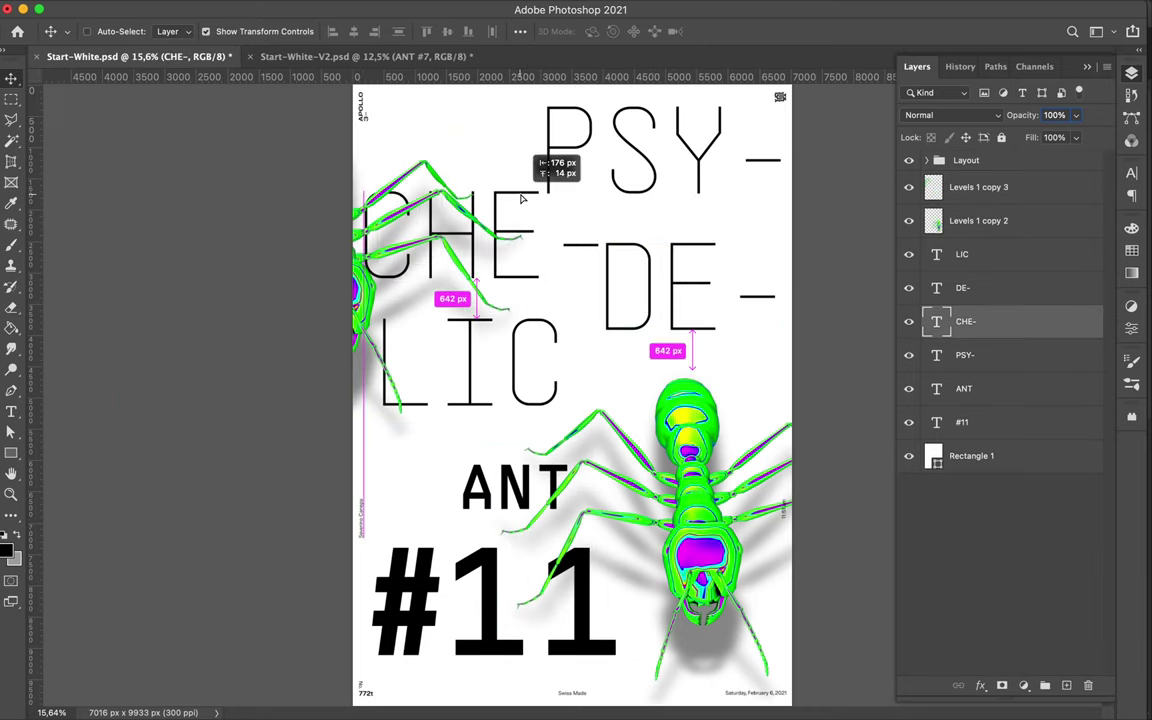
{"action": "left_click_drag", "start_coordinate": [674, 231], "coordinate": [680, 231]}
{"action": "left_click", "coordinate": [525, 352]}
{"action": "left_click_drag", "start_coordinate": [525, 352], "coordinate": [565, 362]}
Step: Enlarge ANT to about 207% and shift it left
{"action": "left_click", "coordinate": [515, 487]}
{"action": "key", "text": "ctrl+t"}
{"action": "left_click_drag", "start_coordinate": [571, 520], "coordinate": [693, 568]}
{"action": "key", "text": "Return"}
{"action": "left_click_drag", "start_coordinate": [576, 490], "coordinate": [506, 490]}
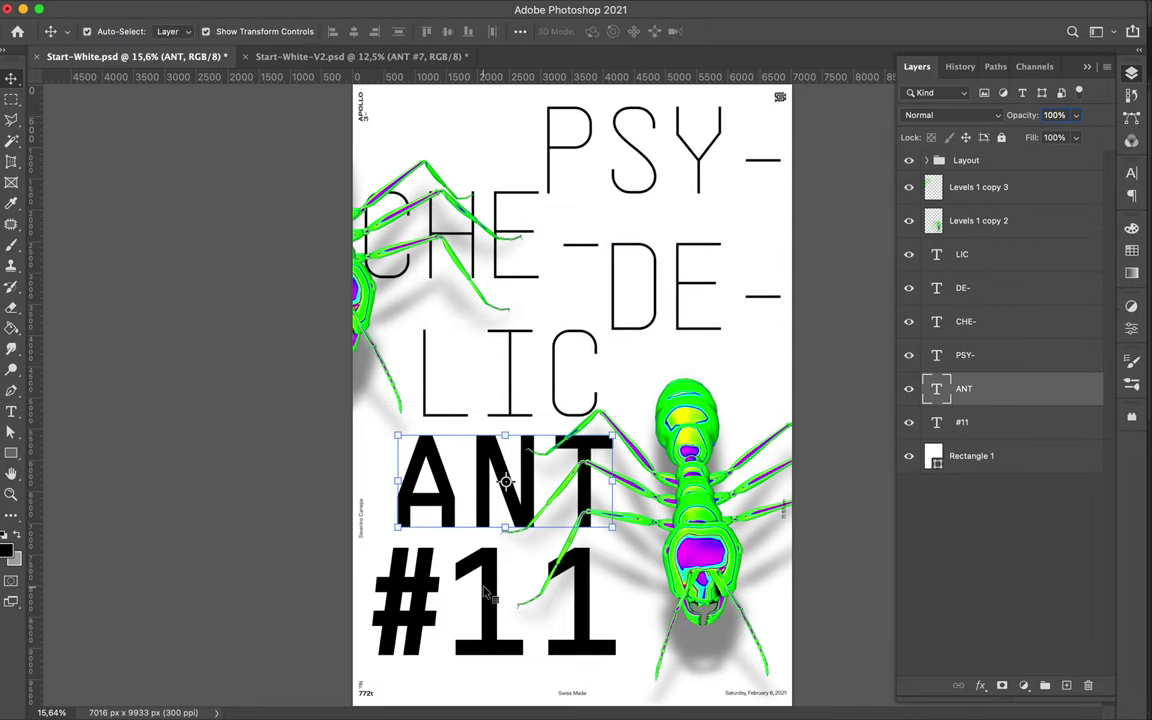
Step: Shrink #11 to about 88%
{"action": "left_click", "coordinate": [497, 617]}
{"action": "key", "text": "ctrl+t"}
{"action": "left_click_drag", "start_coordinate": [370, 617], "coordinate": [386, 617]}
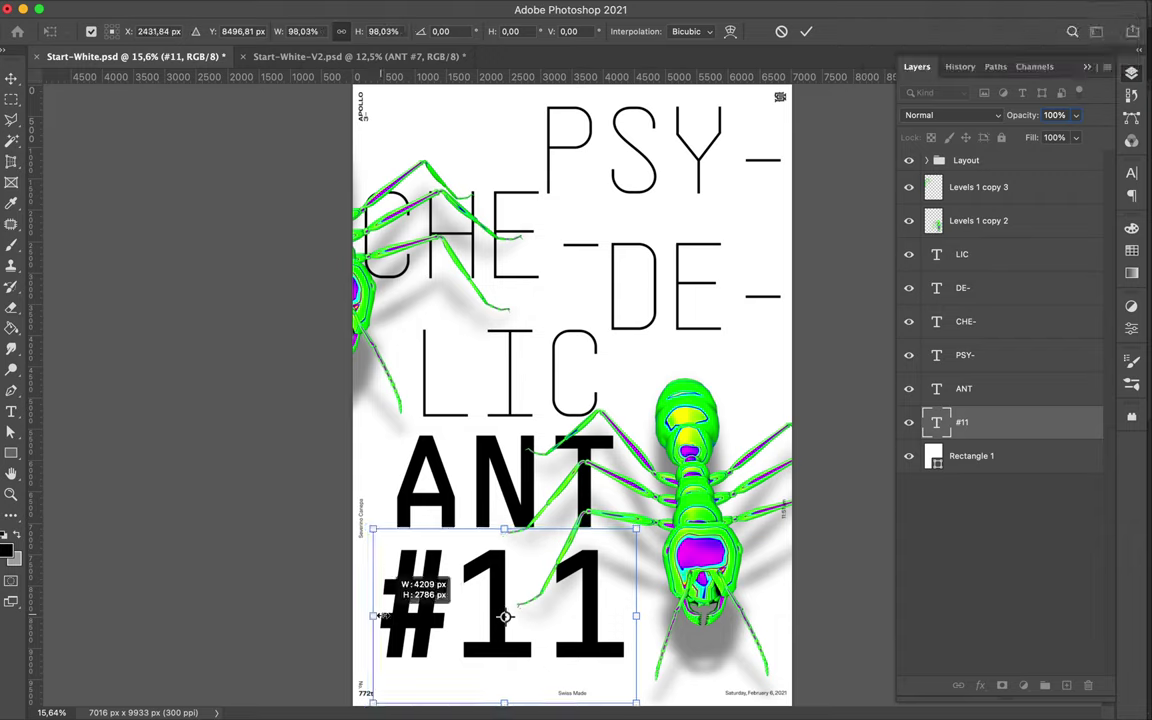
{"action": "left_click_drag", "start_coordinate": [625, 617], "coordinate": [615, 617]}
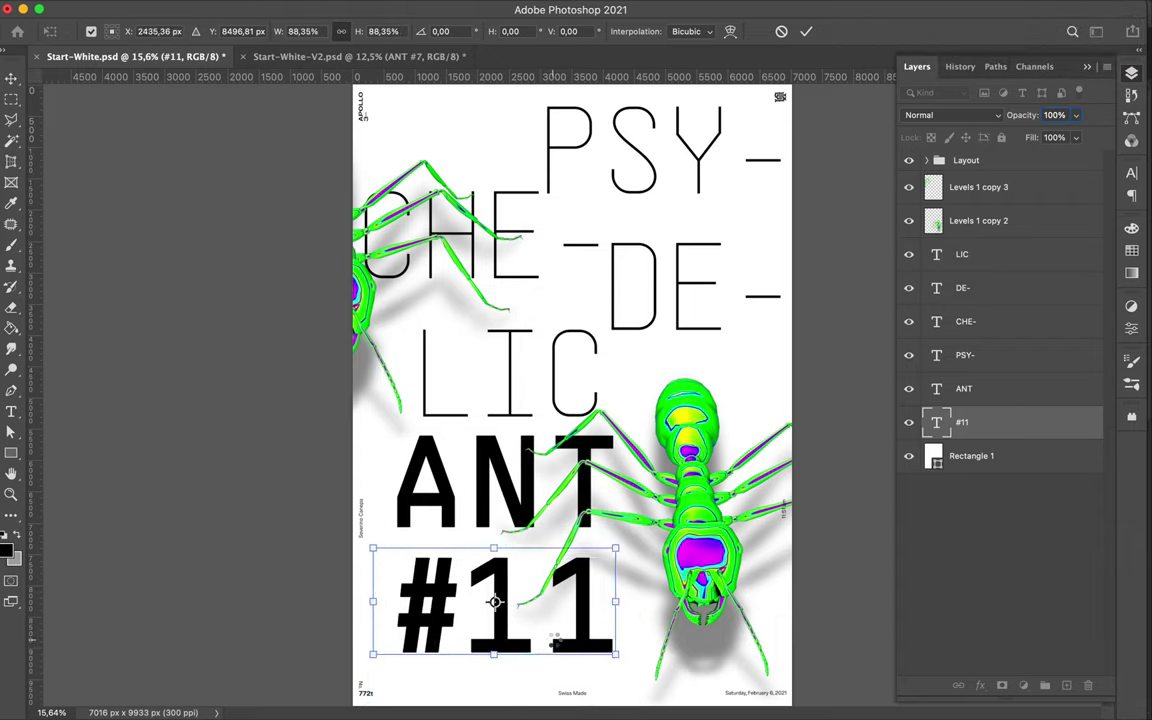
{"action": "key", "text": "Return"}
Step: Move the ant, duplicate a third ant to the top, and place ANT above #11
{"action": "mouse_move", "coordinate": [500, 485]}
{"action": "left_mouse_down"}
{"action": "mouse_move", "coordinate": [652, 485]}
{"action": "mouse_move", "coordinate": [688, 593]}
{"action": "mouse_move", "coordinate": [530, 158]}
{"action": "left_mouse_up"}
{"action": "left_click_drag", "start_coordinate": [490, 600], "coordinate": [479, 551]}
{"action": "left_click", "coordinate": [648, 460]}
{"action": "left_click_drag", "start_coordinate": [497, 596], "coordinate": [496, 582]}
Step: Select #11, LIC, CHE-, DE- and PSY- together and nudge them down
{"action": "left_click", "coordinate": [600, 470], "text": "shift"}
{"action": "left_click", "coordinate": [563, 393], "text": "shift"}
{"action": "left_click", "coordinate": [580, 245], "text": "shift"}
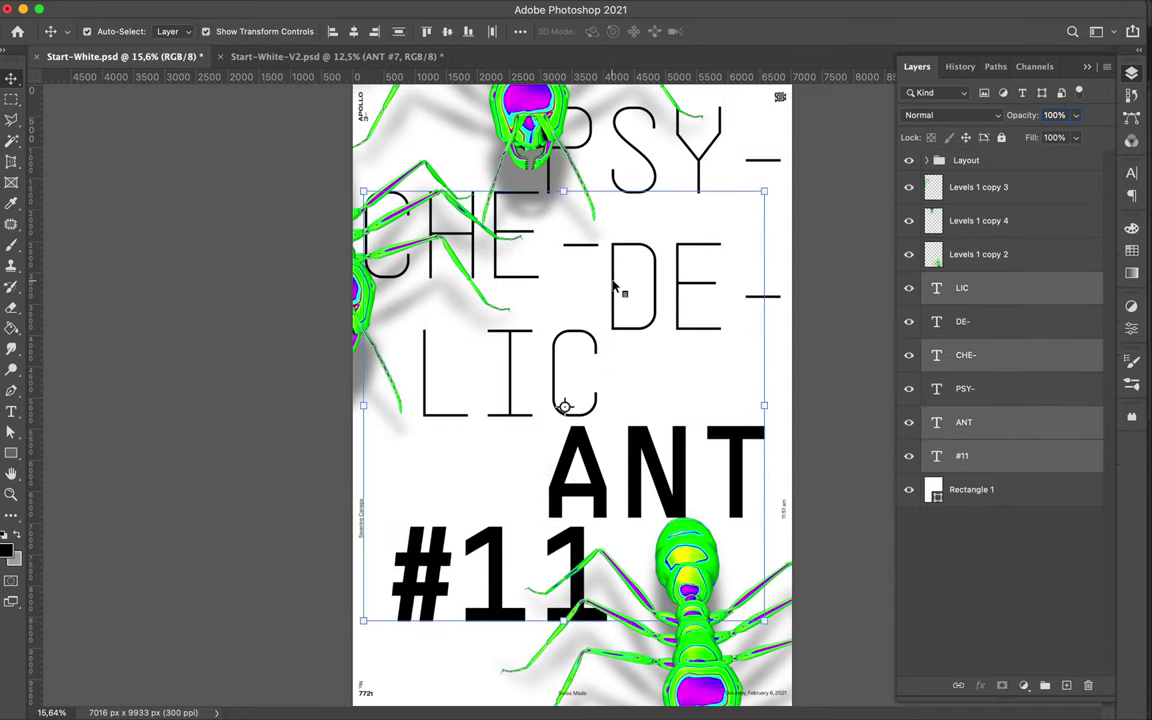
{"action": "left_click", "coordinate": [615, 287], "text": "shift"}
{"action": "left_click", "coordinate": [663, 185], "text": "shift"}
{"action": "left_click_drag", "start_coordinate": [663, 185], "coordinate": [666, 208]}
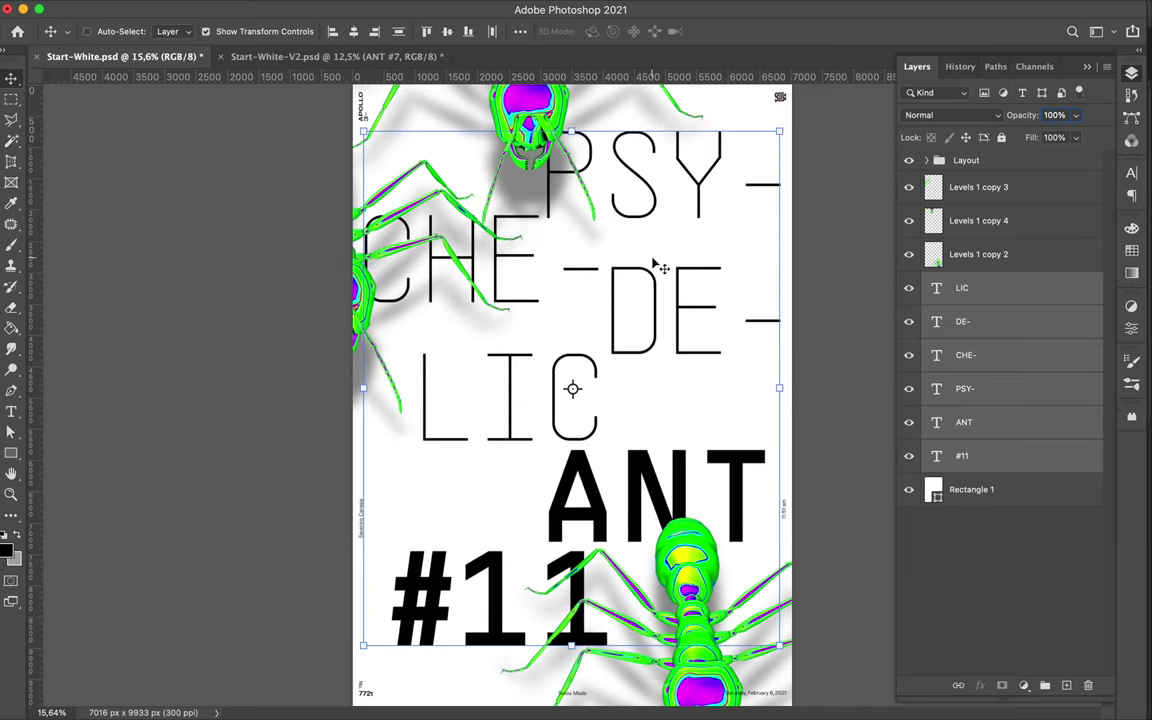
{"action": "key", "text": "ctrl+Tab"}
{"action": "key", "text": "ctrl+Tab"}
Step: Draw a grey bar at lower left and Alt-drag copies to the right and bottom right
{"action": "key", "text": "u"}
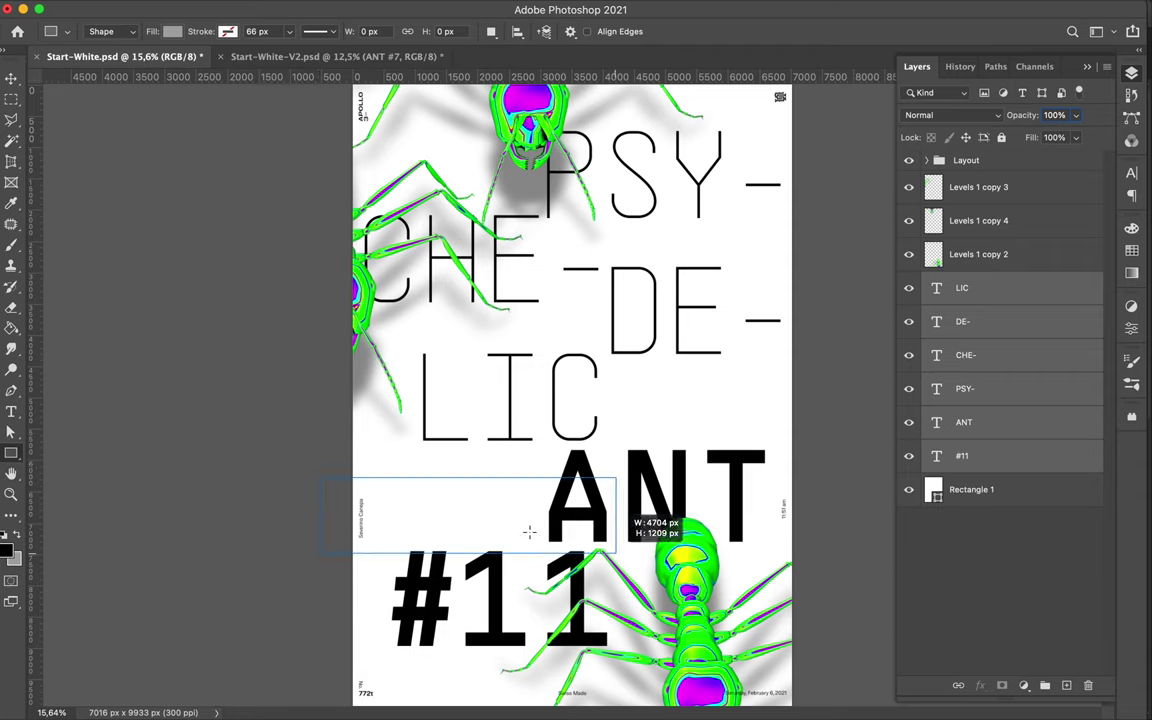
{"action": "left_click_drag", "start_coordinate": [529, 532], "coordinate": [618, 555]}
{"action": "key", "text": "v"}
{"action": "key", "text": "ctrl+t"}
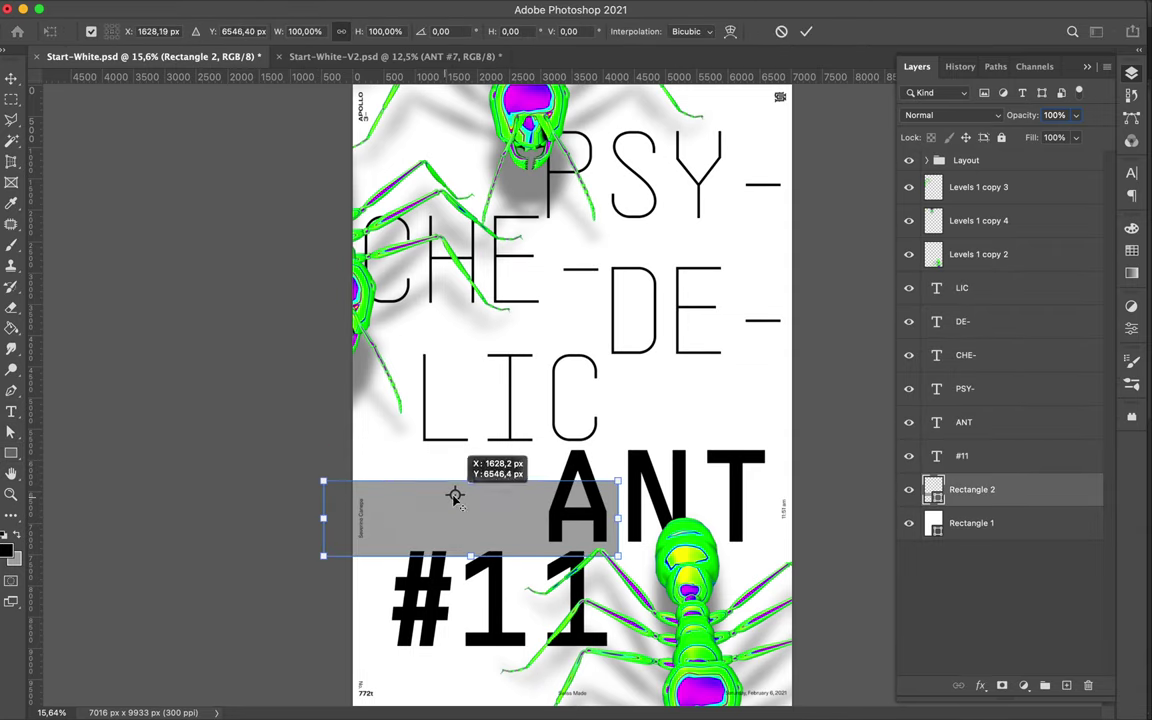
{"action": "key", "text": "Return"}
{"action": "mouse_move", "coordinate": [455, 497]}
{"action": "left_mouse_down"}
{"action": "mouse_move", "coordinate": [712, 346]}
{"action": "mouse_move", "coordinate": [321, 179]}
{"action": "mouse_move", "coordinate": [278, 182]}
{"action": "left_mouse_up"}
{"action": "left_click_drag", "start_coordinate": [432, 324], "coordinate": [815, 695]}
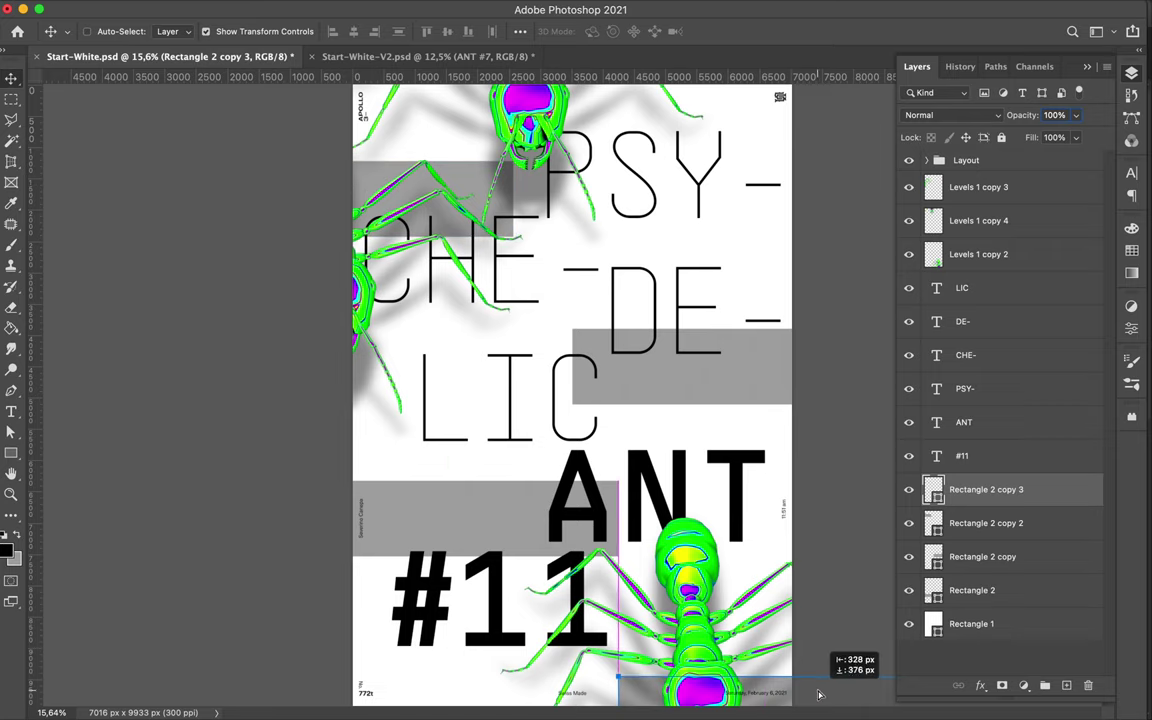
{"action": "left_click", "coordinate": [172, 31]}
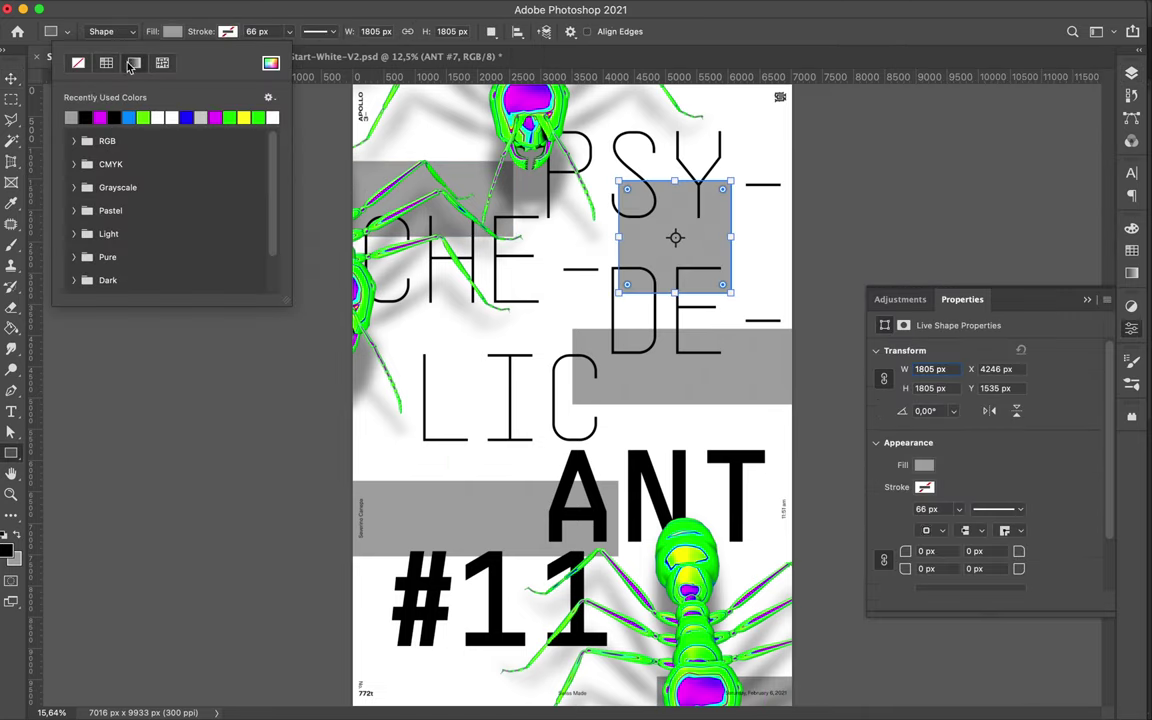
Step: Fill the square beside PSY- with a gradient ending in blue 0000ff at angle 0
{"action": "left_click", "coordinate": [126, 57]}
{"action": "double_click", "coordinate": [334, 246]}
{"action": "type", "text": "0000ff"}
{"action": "key", "text": "Return"}
{"action": "key", "text": "Return"}
{"action": "key", "text": "v"}
{"action": "left_click_drag", "start_coordinate": [771, 244], "coordinate": [775, 318]}
{"action": "key", "text": "a"}
{"action": "left_click", "coordinate": [233, 31]}
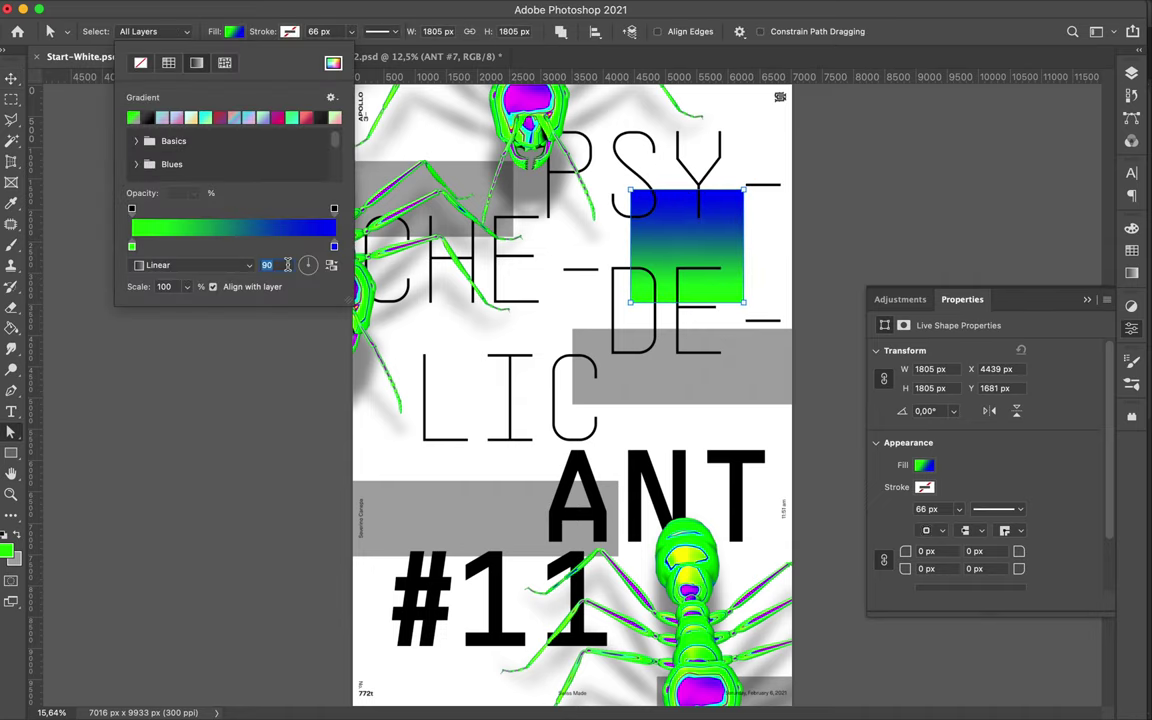
{"action": "key", "text": "v"}
Step: Copy the gradient square to the lower left with a magenta ff00ff colour stop
{"action": "left_click_drag", "start_coordinate": [738, 247], "coordinate": [450, 437]}
{"action": "key", "text": "a"}
{"action": "left_click", "coordinate": [233, 31]}
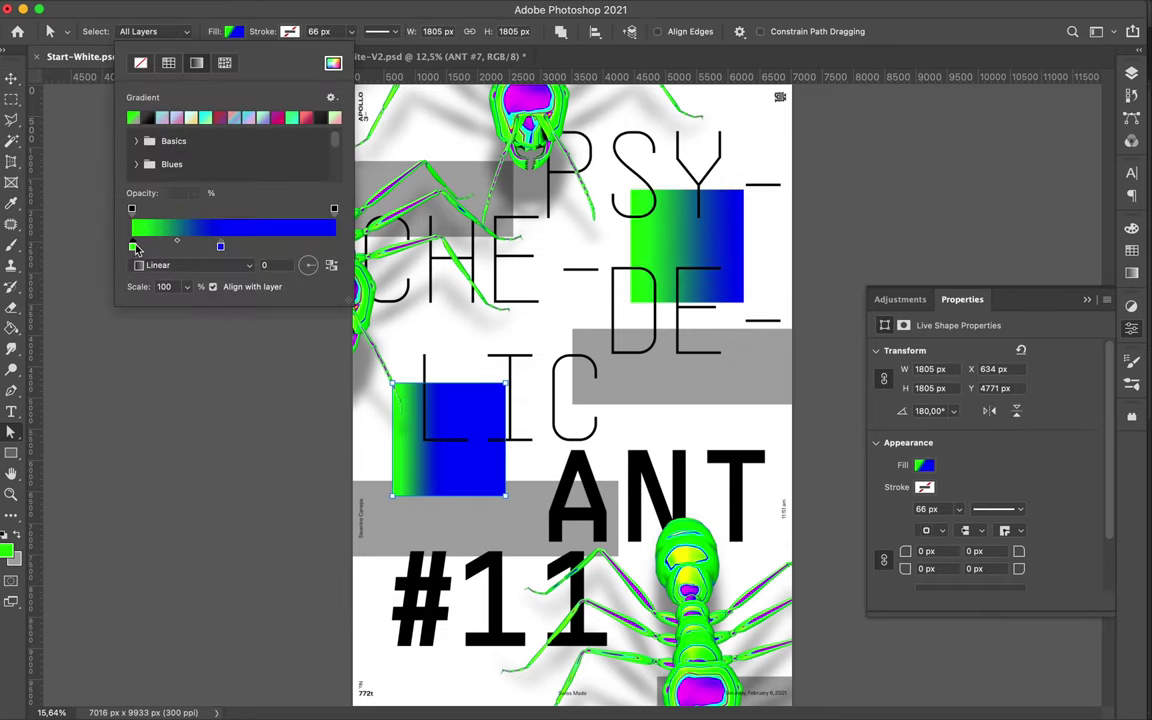
{"action": "left_click", "coordinate": [308, 265]}
{"action": "double_click", "coordinate": [131, 246]}
{"action": "type", "text": "ff00ff"}
{"action": "key", "text": "Return"}
{"action": "key", "text": "v"}
{"action": "left_click_drag", "start_coordinate": [495, 370], "coordinate": [476, 360]}
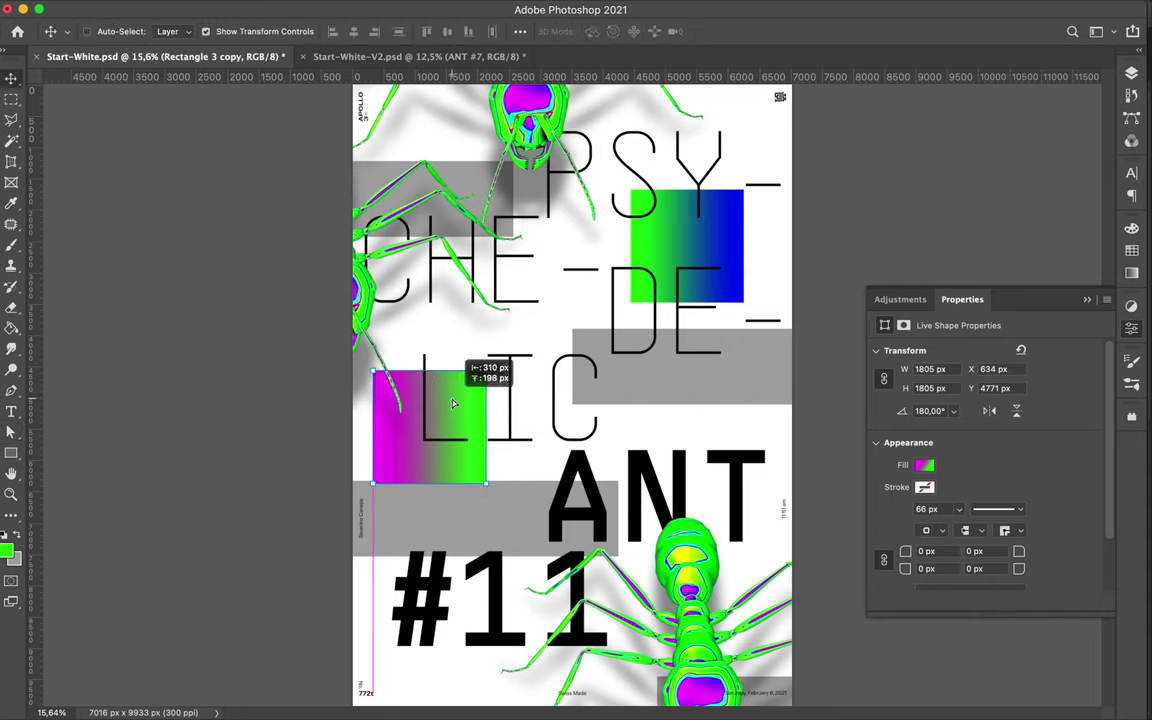
{"action": "left_click_drag", "start_coordinate": [373, 430], "coordinate": [327, 430]}
{"action": "key", "text": "t"}
{"action": "left_click", "coordinate": [338, 320]}
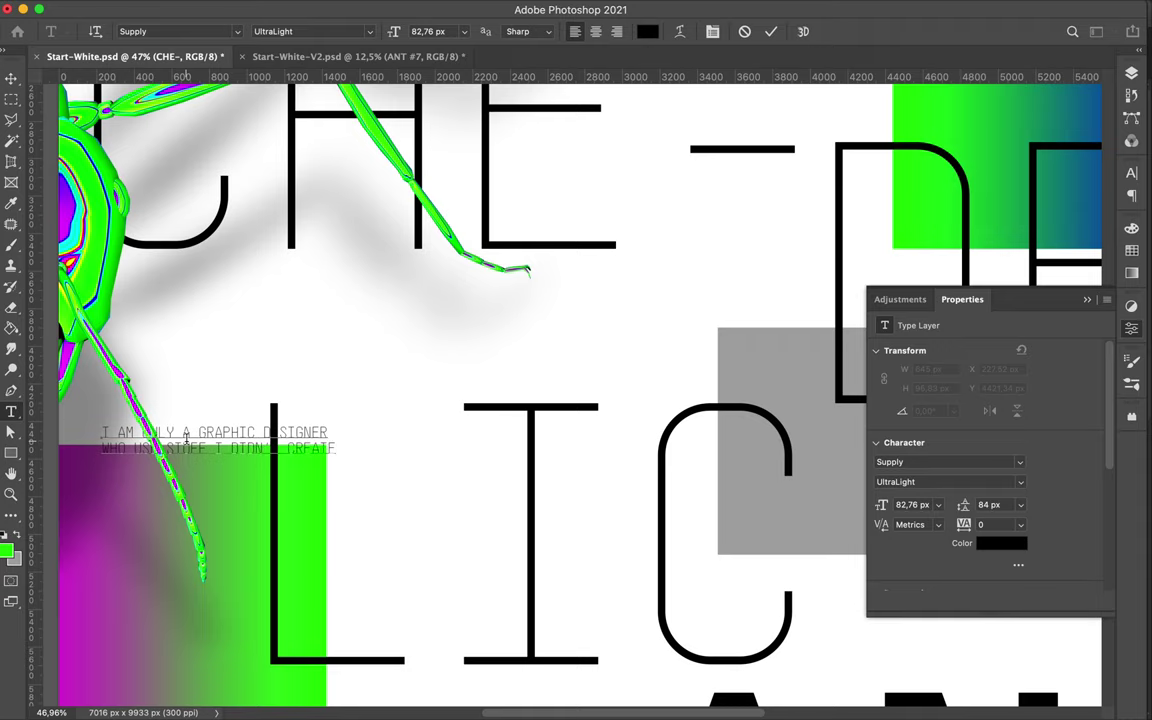
Step: Set the duplicated caption to Regular weight and move it into place
{"action": "left_click_drag", "start_coordinate": [186, 437], "coordinate": [436, 352], "text": "ctrl"}
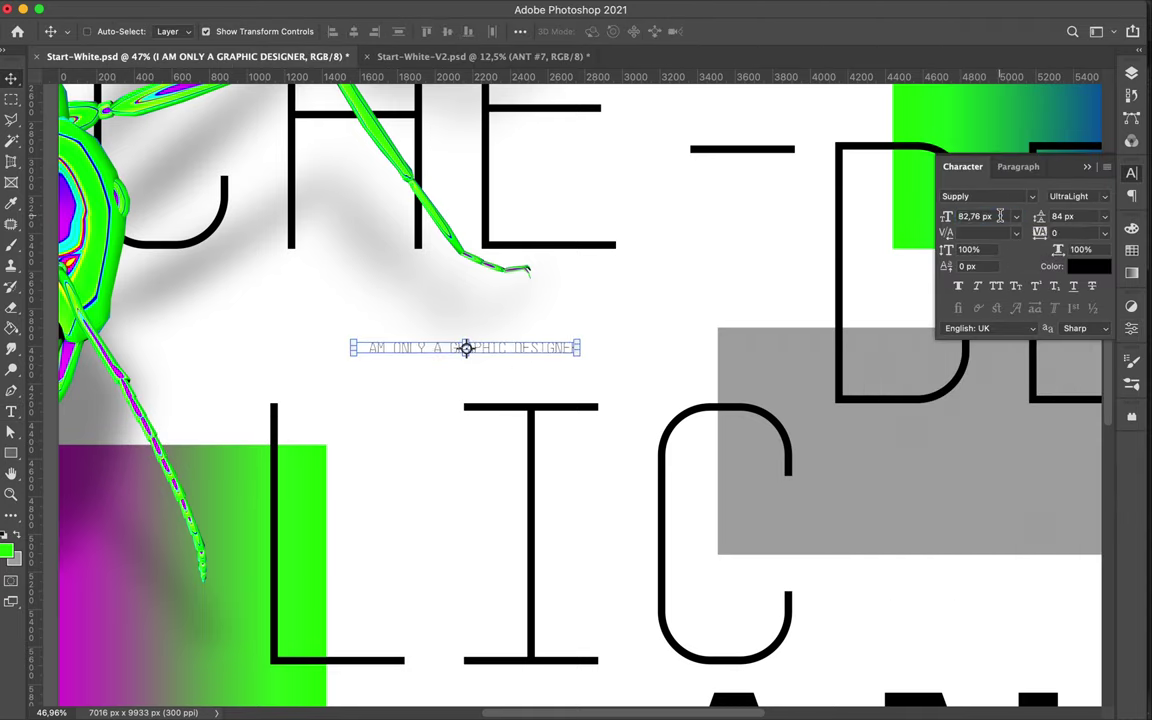
{"action": "left_click", "coordinate": [1070, 196]}
{"action": "left_click", "coordinate": [1041, 200]}
{"action": "mouse_move", "coordinate": [560, 362]}
{"action": "left_mouse_down", "text": "ctrl"}
{"action": "mouse_move", "coordinate": [630, 340]}
{"action": "mouse_move", "coordinate": [866, 497]}
{"action": "left_mouse_up", "text": "ctrl"}
{"action": "scroll", "coordinate": [681, 368], "scroll_direction": "down", "scroll_amount": 2}
Step: Retype the copied caption as WHO USE STUFF I DIDN'T CREATE, below the grey bar
{"action": "double_click", "coordinate": [866, 497]}
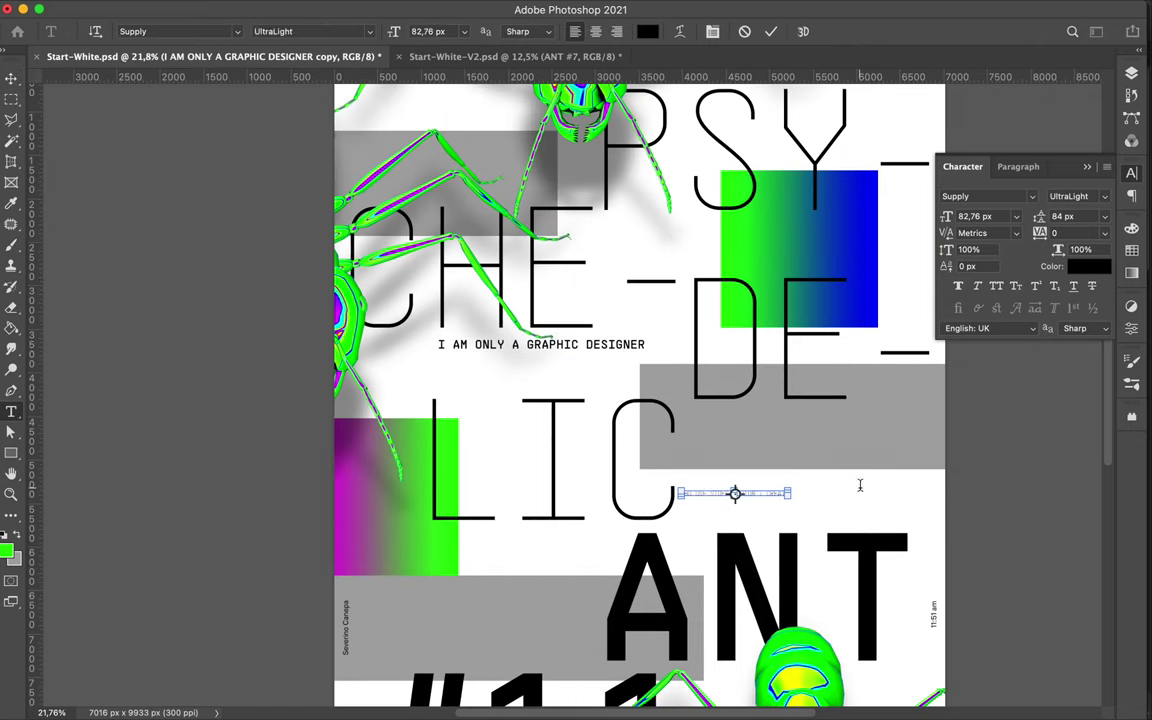
{"action": "type", "text": "WHO USE STUFF I DIDN'T CREATE"}
{"action": "key", "text": "Escape"}
{"action": "key", "text": "i"}
{"action": "key", "text": "v"}
{"action": "scroll", "coordinate": [628, 340], "scroll_direction": "up", "scroll_amount": 1}
{"action": "left_click_drag", "start_coordinate": [628, 332], "coordinate": [917, 493], "text": "alt"}
{"action": "double_click", "coordinate": [917, 493]}
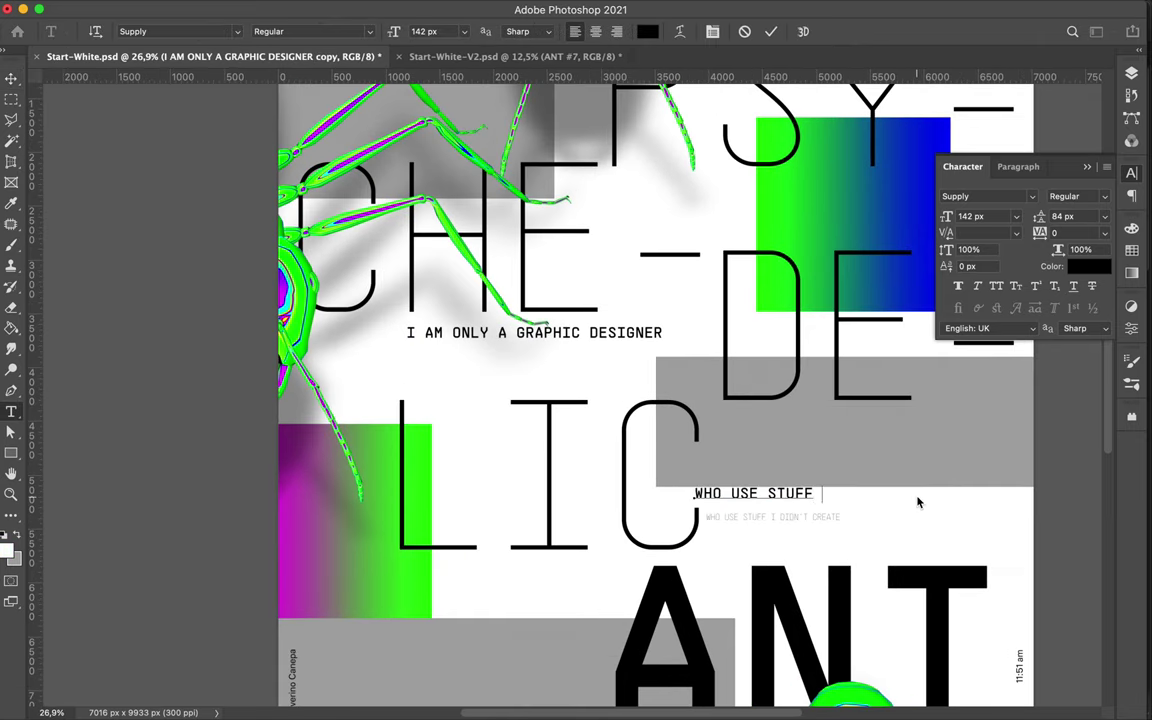
{"action": "type", "text": "REATE"}
{"action": "key", "text": "Escape"}
{"action": "left_click_drag", "start_coordinate": [818, 524], "coordinate": [861, 490]}
Step: Shorten the magenta-green block from the top with Free Transform
{"action": "scroll", "coordinate": [861, 490], "scroll_direction": "down", "scroll_amount": 2}
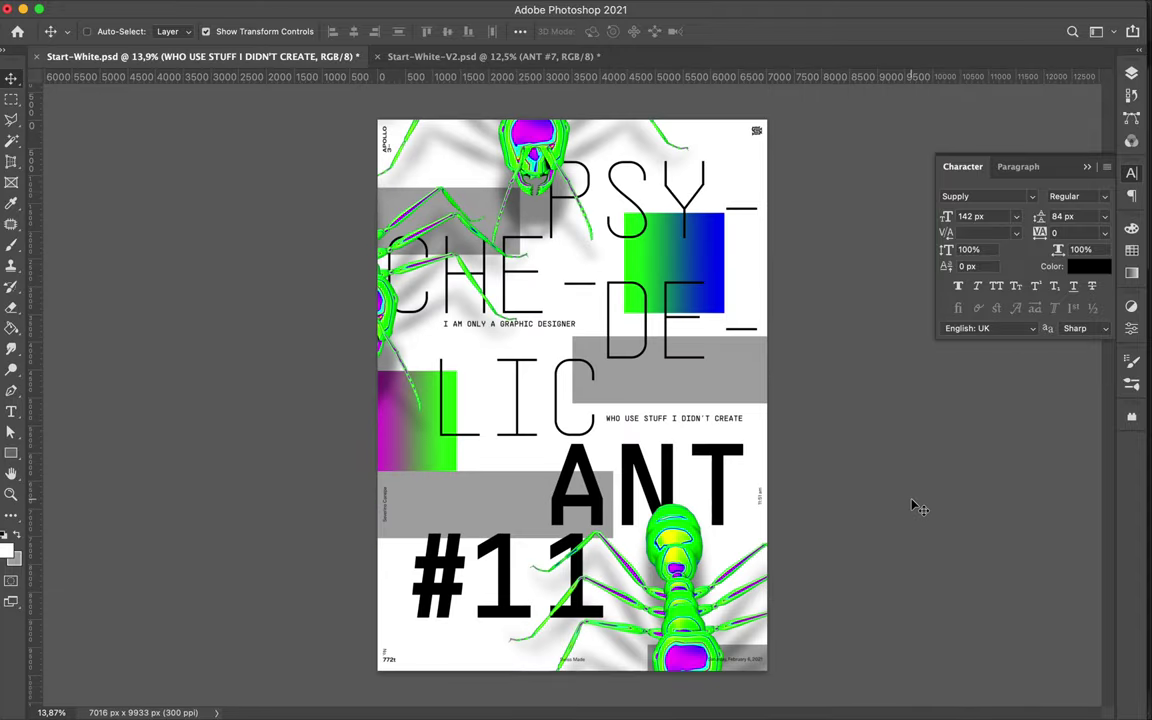
{"action": "left_click", "coordinate": [425, 415]}
{"action": "key", "text": "ctrl+t"}
{"action": "left_click_drag", "start_coordinate": [406, 371], "coordinate": [397, 433]}
Step: Scale both captions smaller in Regular weight and realign them
{"action": "left_click", "coordinate": [676, 427]}
{"action": "left_click", "coordinate": [1075, 196]}
{"action": "left_click", "coordinate": [1082, 197]}
{"action": "left_click_drag", "start_coordinate": [404, 291], "coordinate": [446, 327]}
{"action": "key", "text": "Return"}
{"action": "left_click_drag", "start_coordinate": [530, 340], "coordinate": [508, 344]}
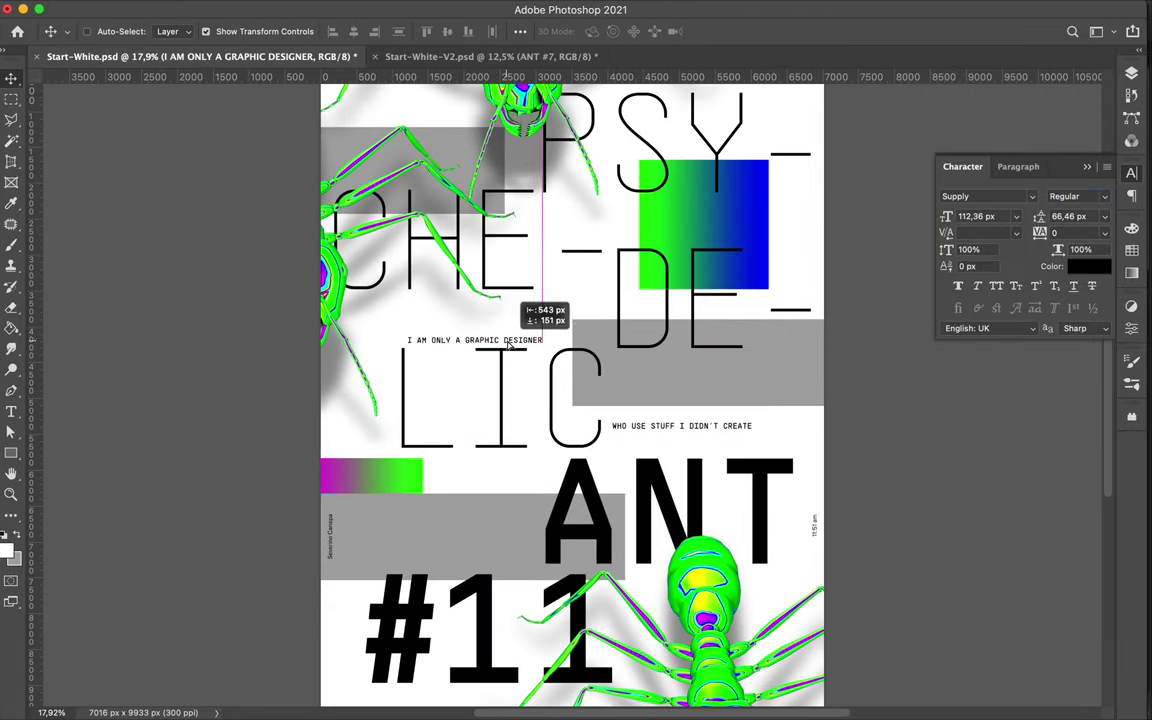
{"action": "left_click_drag", "start_coordinate": [652, 427], "coordinate": [690, 428]}
Step: Retype the caption under #11 as two lines, TO GENERATE GREAT AND COOL IDEAS WANTS TO STEAL, with wider leading
{"action": "scroll", "coordinate": [818, 428], "scroll_direction": "down", "scroll_amount": 3}
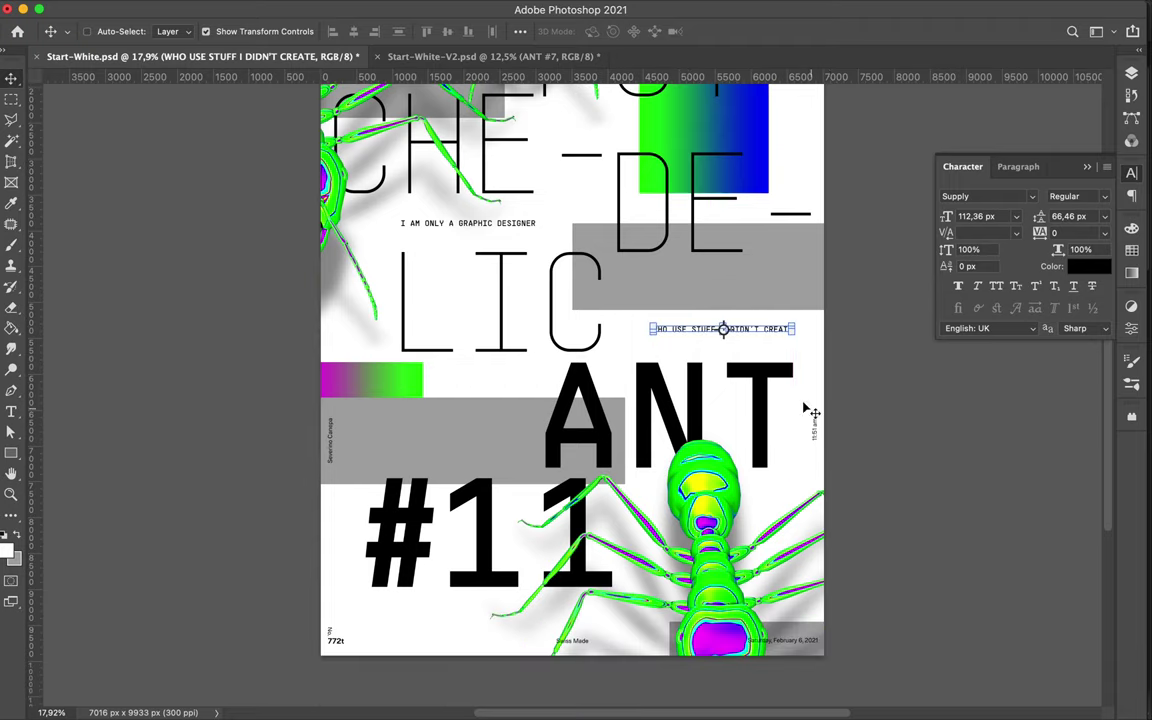
{"action": "double_click", "coordinate": [459, 612]}
{"action": "type", "text": "TO GENERATE GREAT AND COOL IDEAS"}
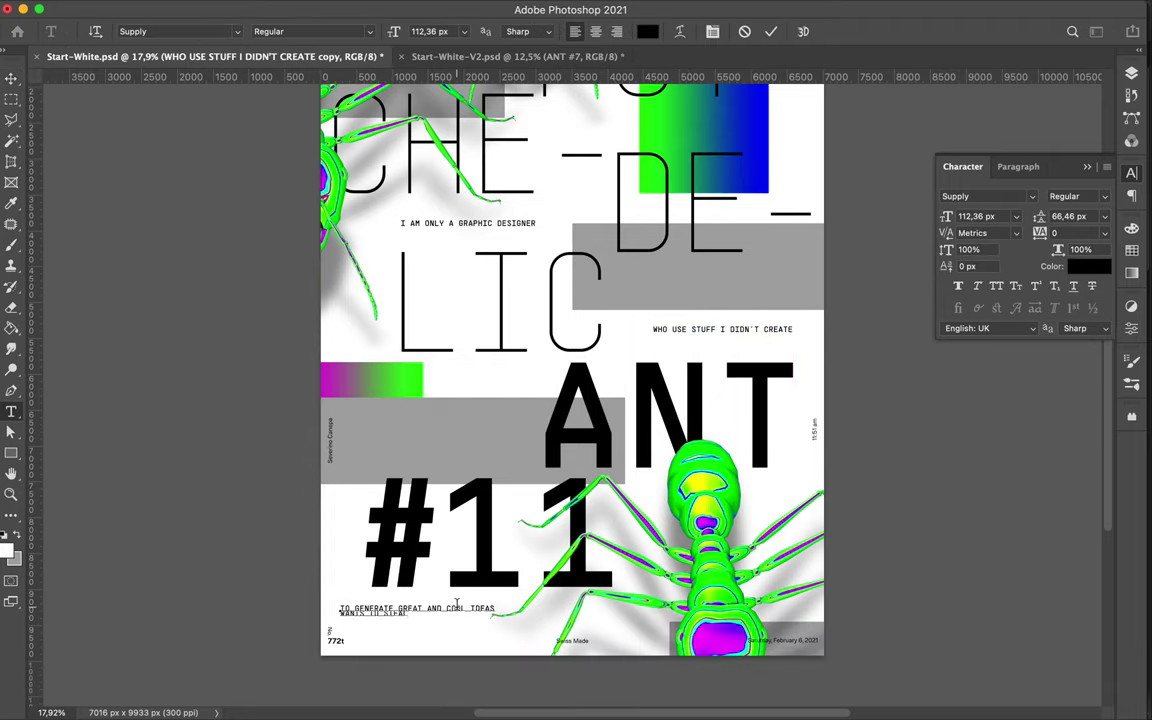
{"action": "key", "text": "ctrl+Return"}
{"action": "left_click", "coordinate": [1069, 215]}
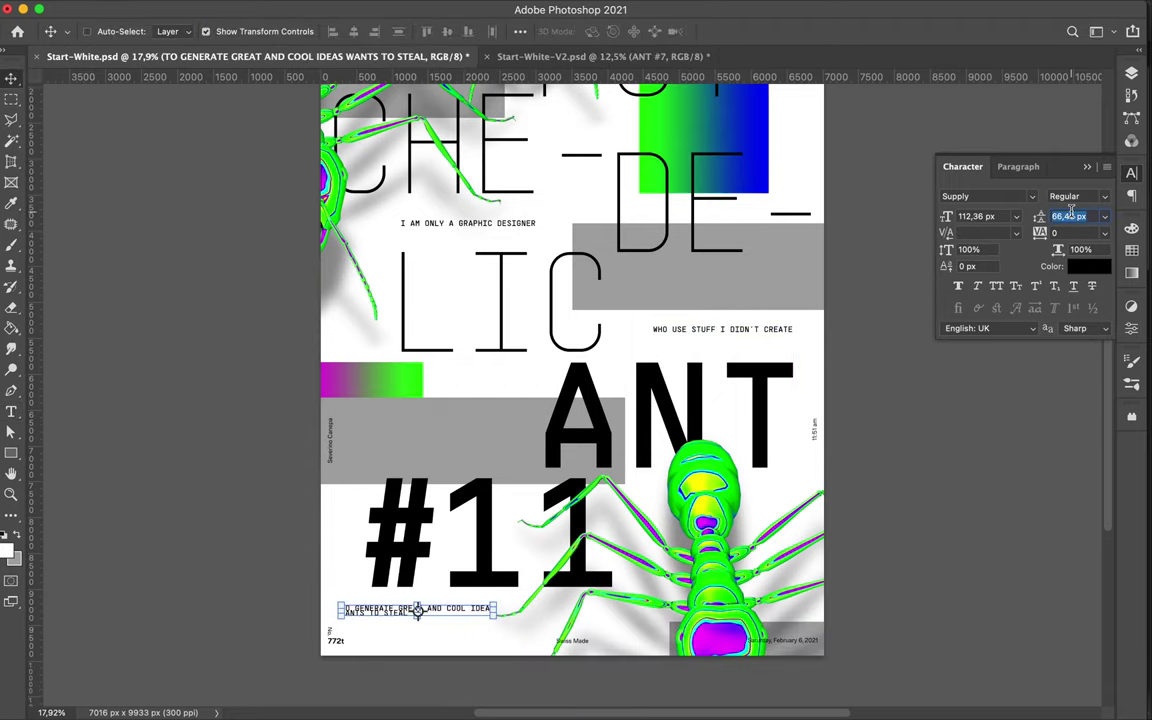
{"action": "type", "text": "146"}
{"action": "scroll", "coordinate": [410, 614], "scroll_direction": "up", "scroll_amount": 5}
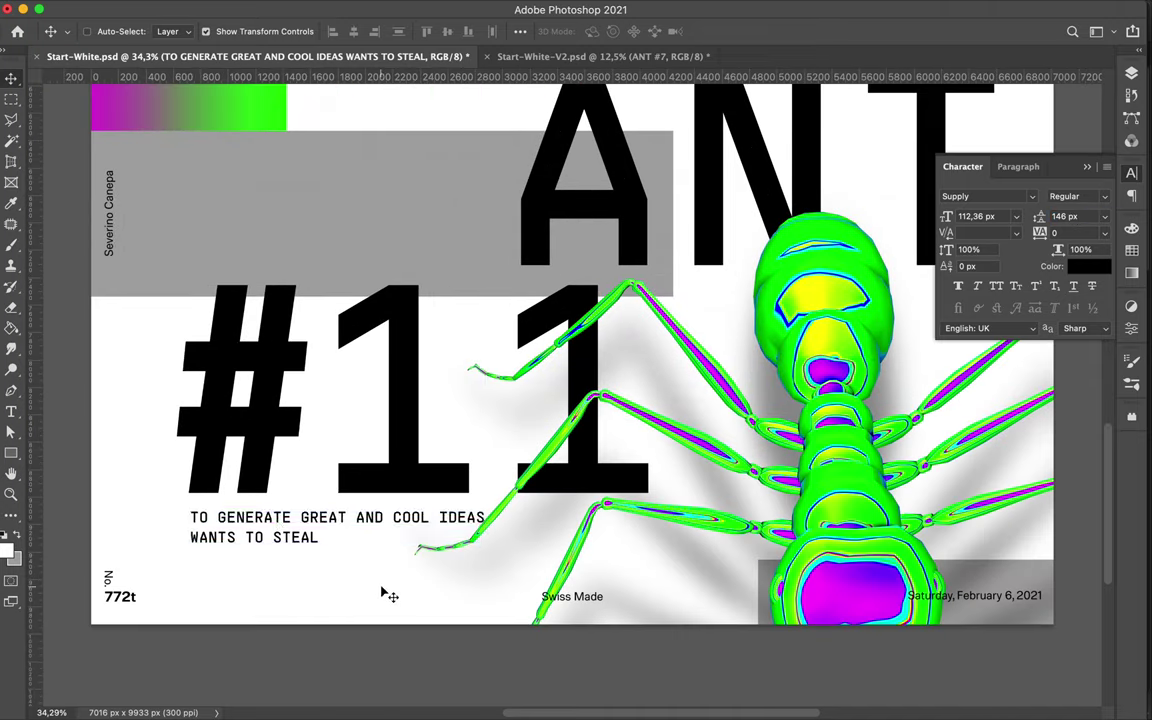
{"action": "scroll", "coordinate": [509, 607], "scroll_direction": "down", "scroll_amount": 3}
{"action": "scroll", "coordinate": [509, 607], "scroll_direction": "down", "scroll_amount": 4}
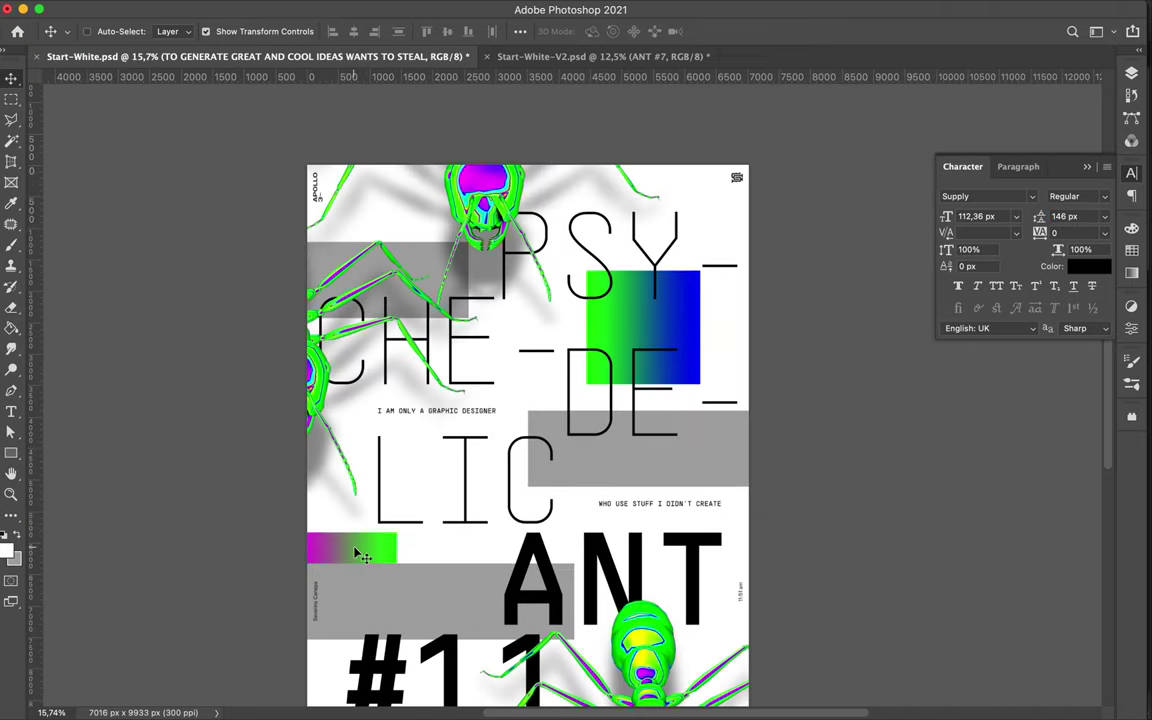
Step: Move the thin gradient strip under 'WHO USE STUFF I DIDN'T CREATE' and widen it across the caption
{"action": "left_click", "coordinate": [625, 321]}
{"action": "mouse_move", "coordinate": [366, 610]}
{"action": "left_mouse_down"}
{"action": "mouse_move", "coordinate": [366, 580]}
{"action": "mouse_move", "coordinate": [423, 627]}
{"action": "left_mouse_up"}
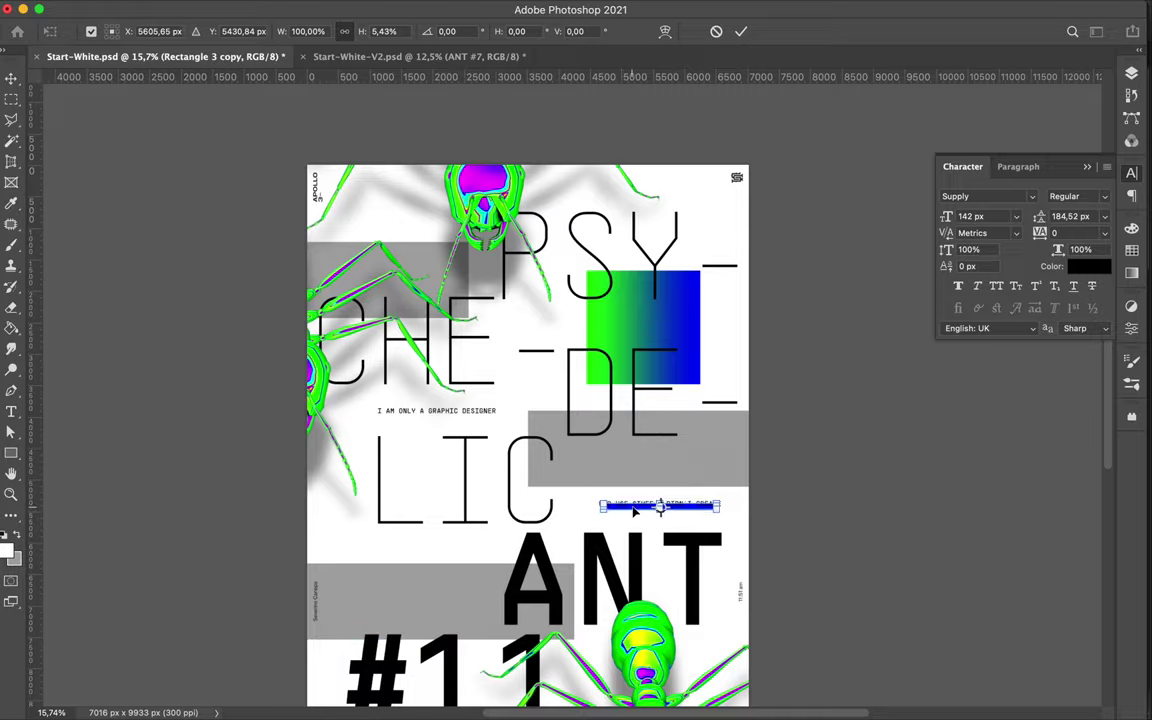
{"action": "scroll", "coordinate": [634, 511], "scroll_direction": "up", "scroll_amount": 5}
{"action": "mouse_move", "coordinate": [723, 479]}
{"action": "left_mouse_down"}
{"action": "mouse_move", "coordinate": [773, 479]}
{"action": "mouse_move", "coordinate": [368, 290]}
{"action": "left_mouse_up"}
{"action": "key", "text": "Return"}
{"action": "scroll", "coordinate": [745, 486], "scroll_direction": "down", "scroll_amount": 2}
{"action": "scroll", "coordinate": [378, 282], "scroll_direction": "down", "scroll_amount": 2}
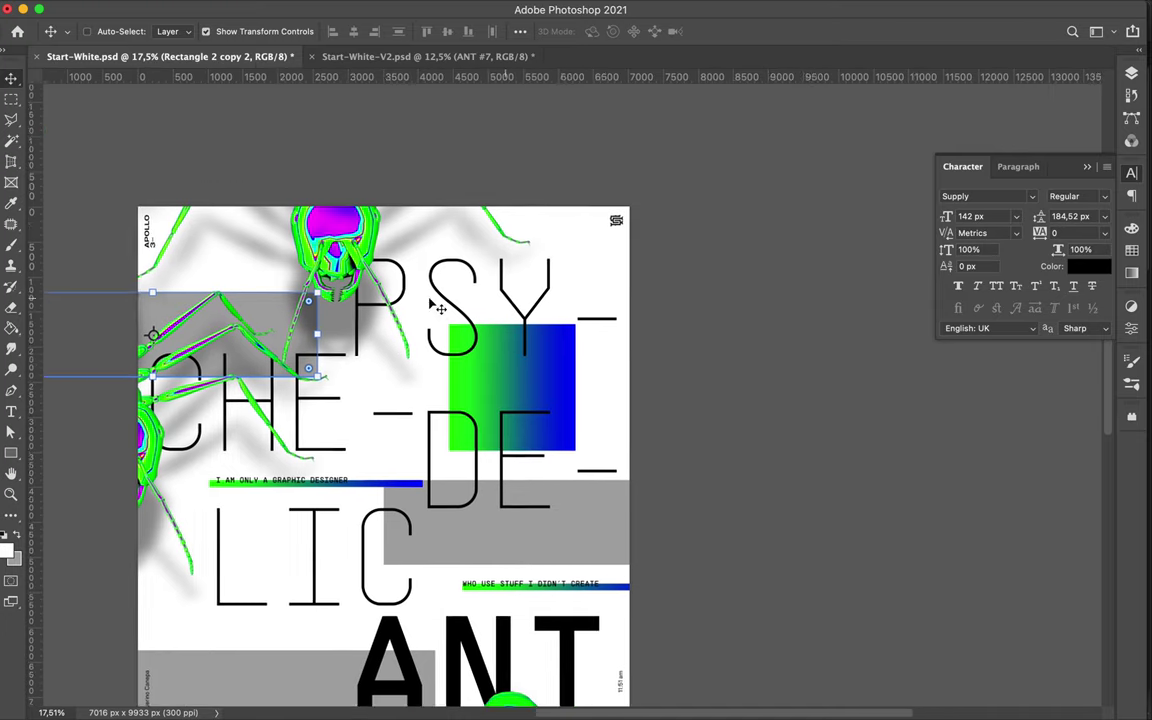
Step: Stretch the grey bar past the page's right edge
{"action": "key", "text": "ctrl+t"}
{"action": "scroll", "coordinate": [435, 342], "scroll_direction": "down", "scroll_amount": 2}
{"action": "left_click_drag", "start_coordinate": [799, 377], "coordinate": [817, 377]}
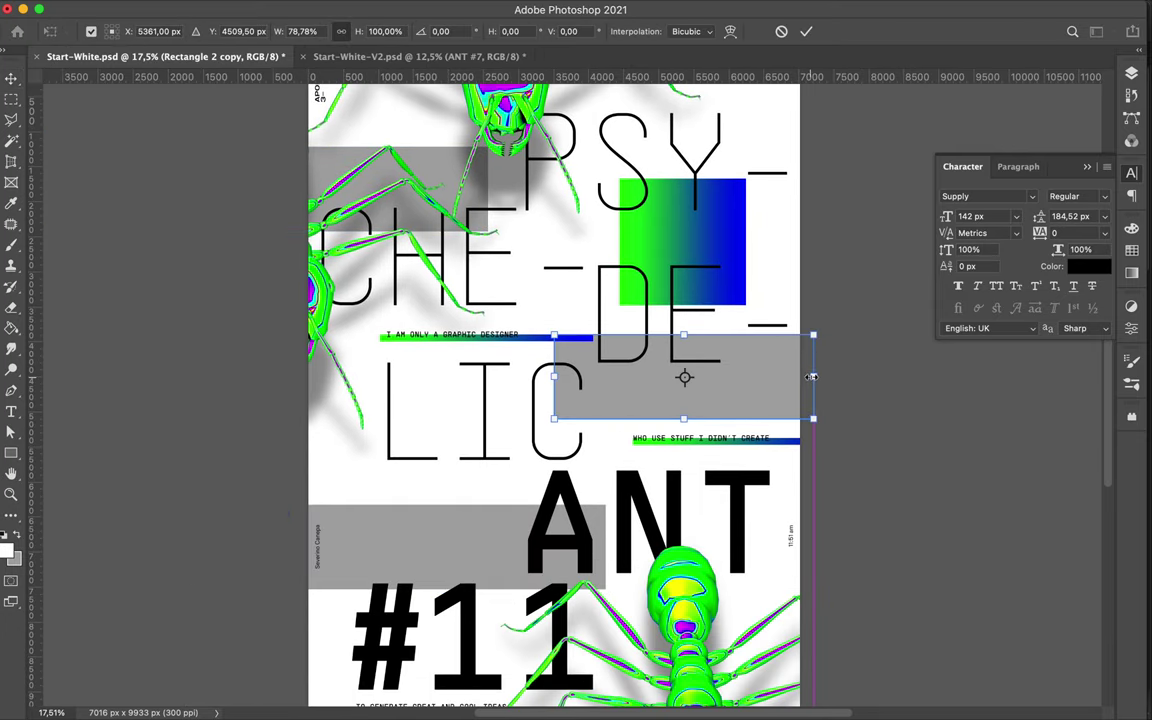
{"action": "scroll", "coordinate": [811, 377], "scroll_direction": "up", "scroll_amount": 2}
{"action": "scroll", "coordinate": [811, 377], "scroll_direction": "down", "scroll_amount": 2}
Step: Duplicate the green-to-blue gradient square into a tall block at the bottom-left
{"action": "right_click", "coordinate": [713, 258]}
{"action": "left_click", "coordinate": [720, 255]}
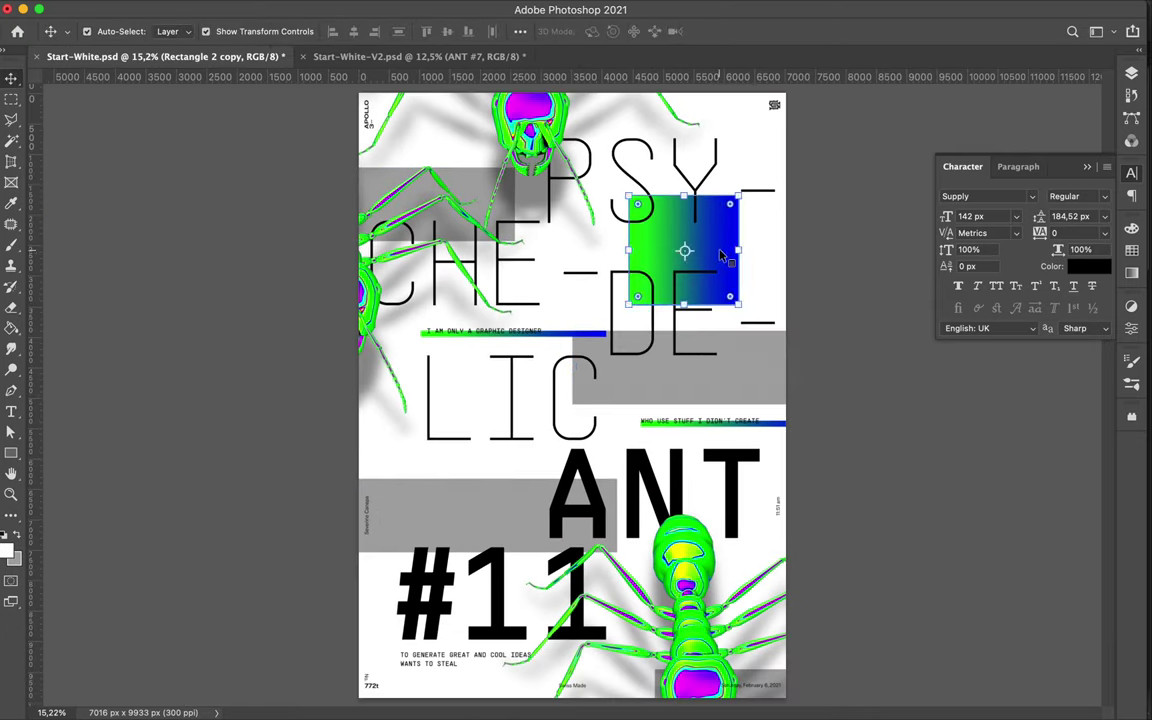
{"action": "left_click_drag", "start_coordinate": [720, 255], "coordinate": [493, 470], "text": "alt"}
{"action": "key", "text": "ctrl+t"}
{"action": "mouse_move", "coordinate": [402, 525]}
{"action": "left_mouse_down"}
{"action": "mouse_move", "coordinate": [266, 640]}
{"action": "mouse_move", "coordinate": [266, 697]}
{"action": "left_mouse_up"}
{"action": "key", "text": "Return"}
Step: Shift the tall gradient block right, then narrow and shorten it behind #11
{"action": "mouse_move", "coordinate": [407, 468]}
{"action": "left_mouse_down"}
{"action": "mouse_move", "coordinate": [491, 470]}
{"action": "mouse_move", "coordinate": [444, 491]}
{"action": "left_mouse_up"}
{"action": "key", "text": "Return"}
{"action": "key", "text": "ctrl+0"}
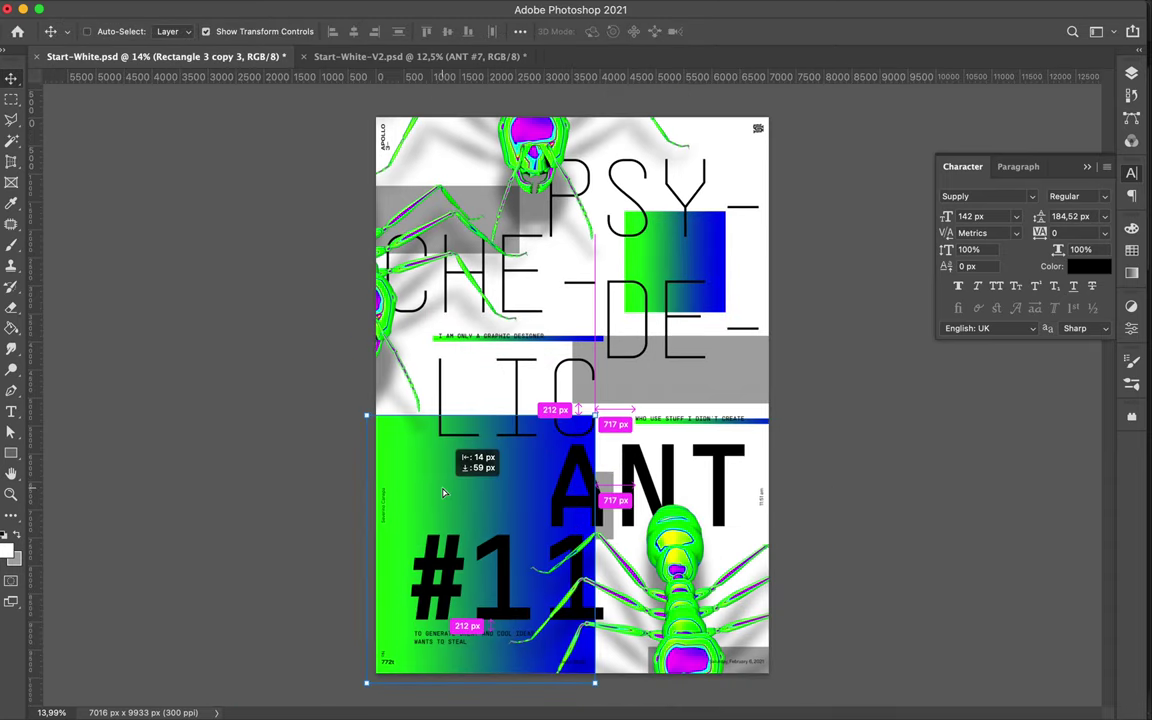
{"action": "left_click_drag", "start_coordinate": [595, 548], "coordinate": [517, 548]}
{"action": "key", "text": "Return"}
{"action": "left_click_drag", "start_coordinate": [376, 548], "coordinate": [376, 548]}
{"action": "key", "text": "Return"}
{"action": "left_click_drag", "start_coordinate": [446, 681], "coordinate": [446, 578]}
{"action": "key", "text": "Return"}
{"action": "left_click_drag", "start_coordinate": [517, 497], "coordinate": [491, 497]}
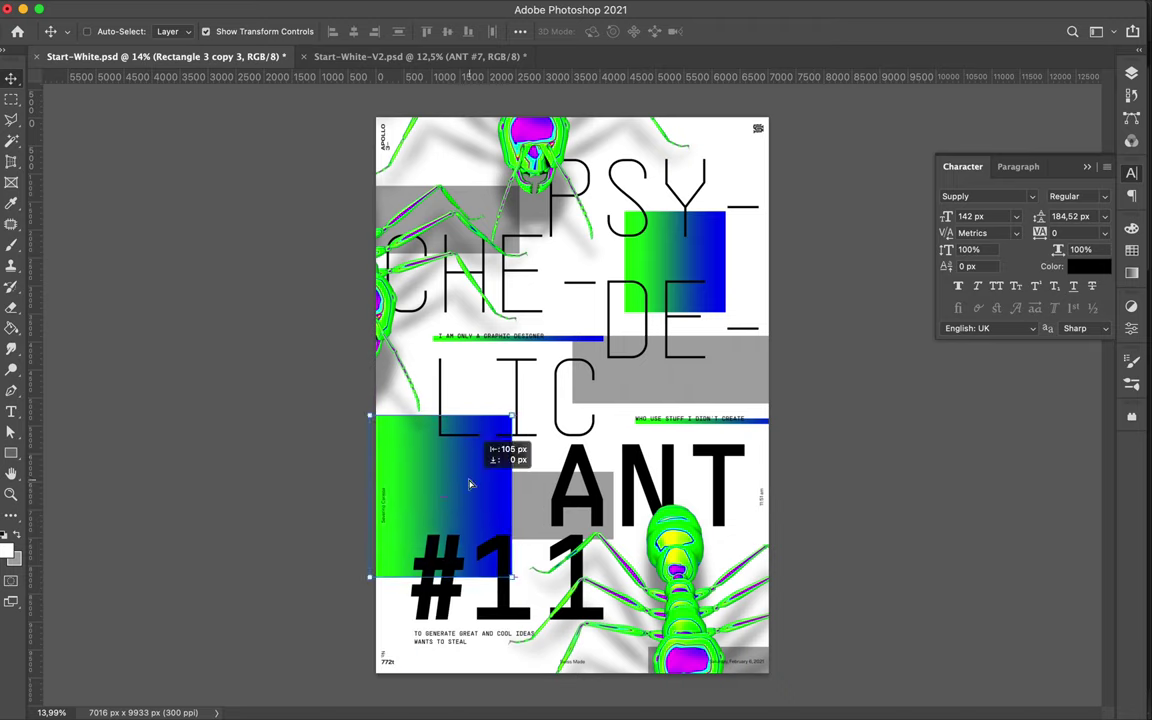
{"action": "key", "text": "Return"}
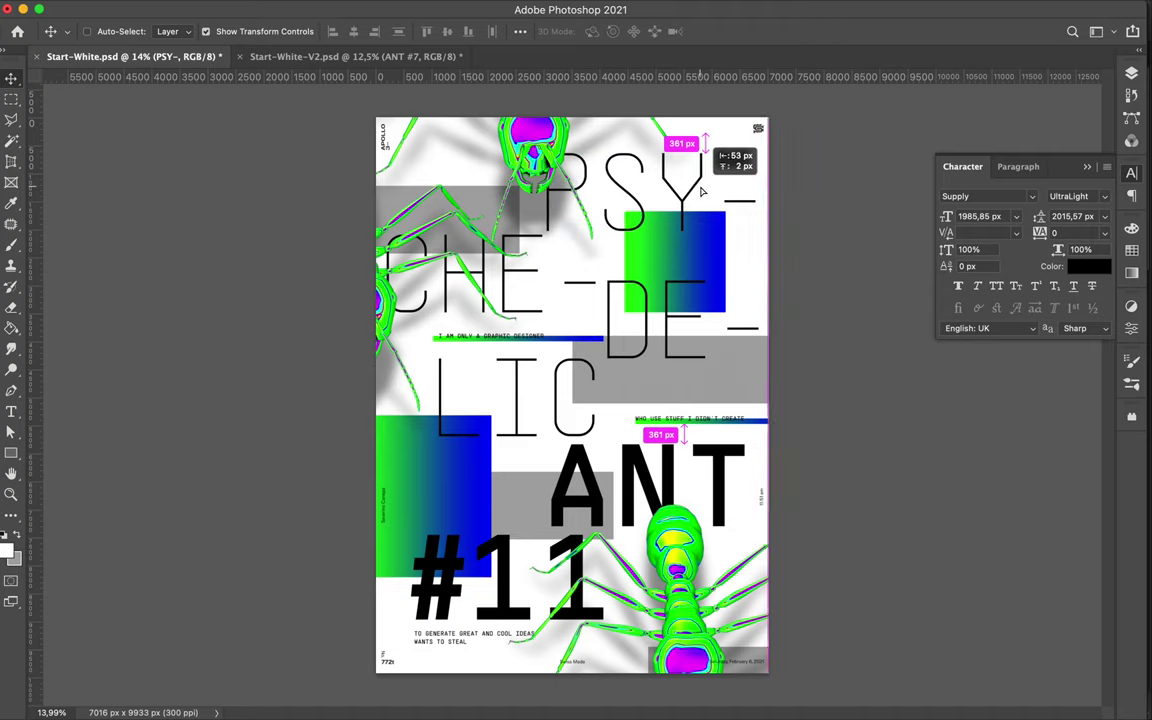
Step: Draw a thin white bar above the WHO USE STUFF caption and duplicate it
{"action": "key", "text": "u"}
{"action": "mouse_move", "coordinate": [617, 385]}
{"action": "left_mouse_down"}
{"action": "mouse_move", "coordinate": [776, 391]}
{"action": "mouse_move", "coordinate": [771, 407]}
{"action": "mouse_move", "coordinate": [376, 149]}
{"action": "left_mouse_up"}
{"action": "key", "text": "v"}
{"action": "scroll", "coordinate": [656, 399], "scroll_direction": "up", "scroll_amount": 2}
{"action": "key", "text": "ctrl+t"}
{"action": "key", "text": "Return"}
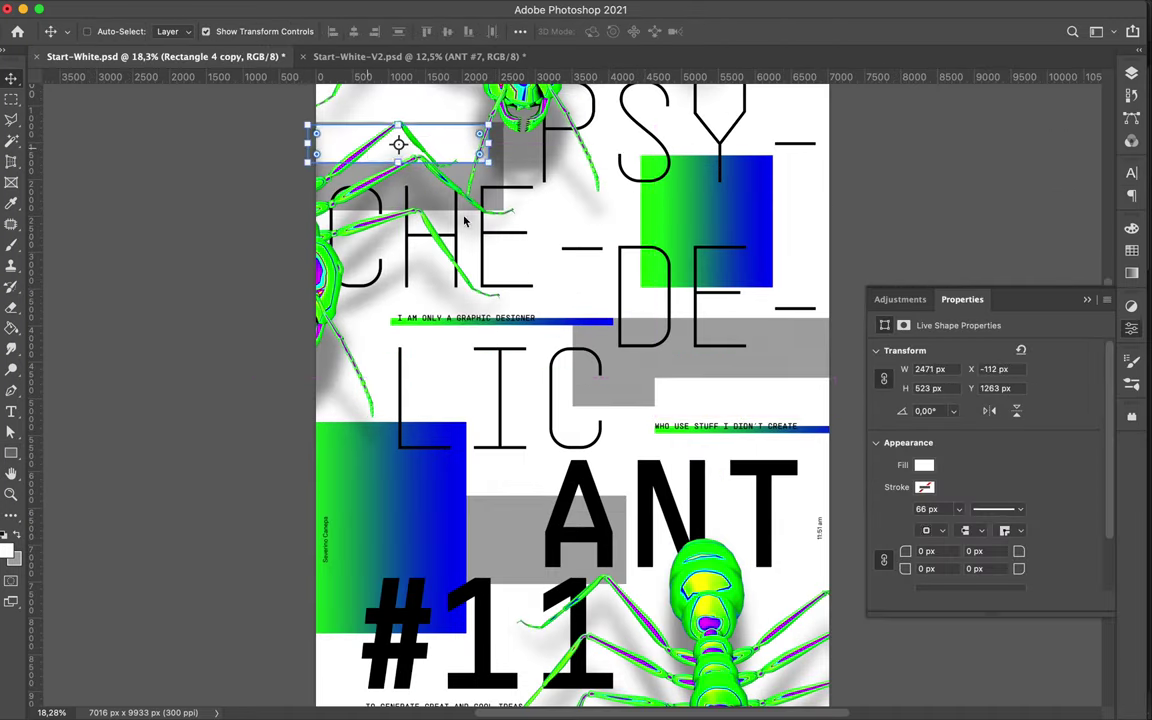
{"action": "scroll", "coordinate": [884, 236], "scroll_direction": "down", "scroll_amount": 1}
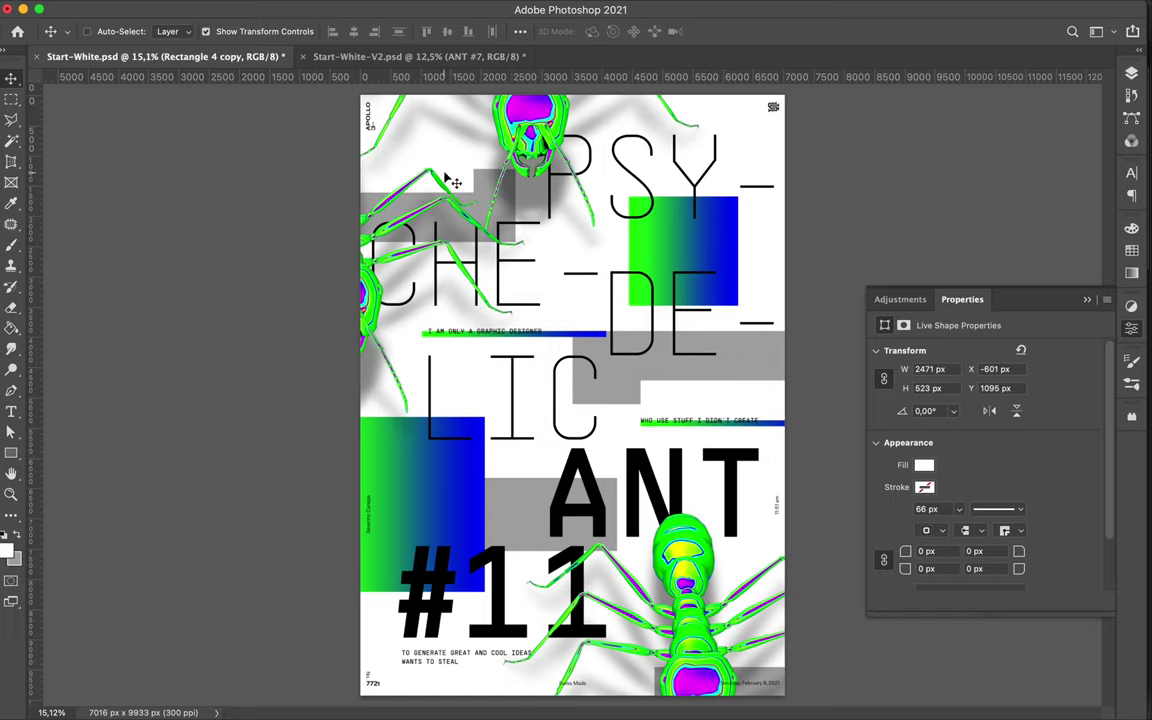
{"action": "left_click", "coordinate": [489, 692]}
Step: Type PSYCHEDELIC in Supply Bold and enlarge the text
{"action": "left_click", "coordinate": [314, 522]}
{"action": "type", "text": "PSYCHEDELIC"}
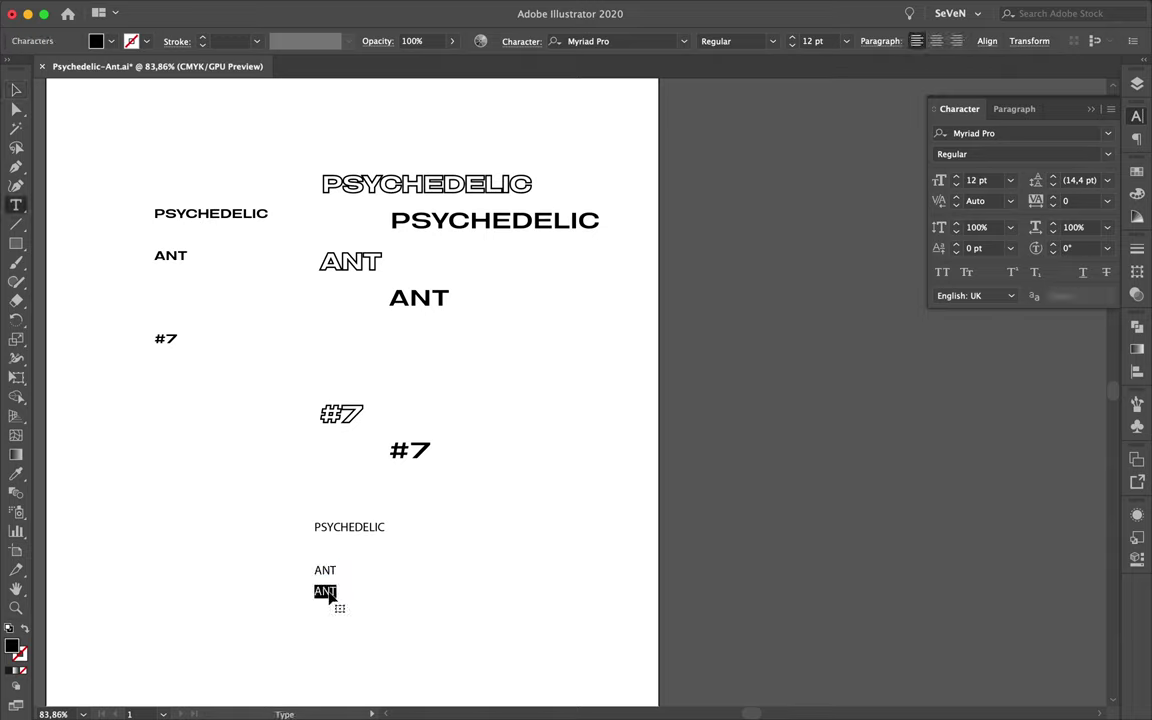
{"action": "left_click", "coordinate": [1020, 133]}
{"action": "type", "text": "Supply"}
{"action": "mouse_move", "coordinate": [404, 597]}
{"action": "left_mouse_down"}
{"action": "mouse_move", "coordinate": [375, 655]}
{"action": "mouse_move", "coordinate": [413, 683]}
{"action": "left_mouse_up"}
Step: Duplicate the text and expand the copy into white-filled outlines
{"action": "left_click_drag", "start_coordinate": [400, 530], "coordinate": [520, 300]}
{"action": "left_click", "coordinate": [198, 9]}
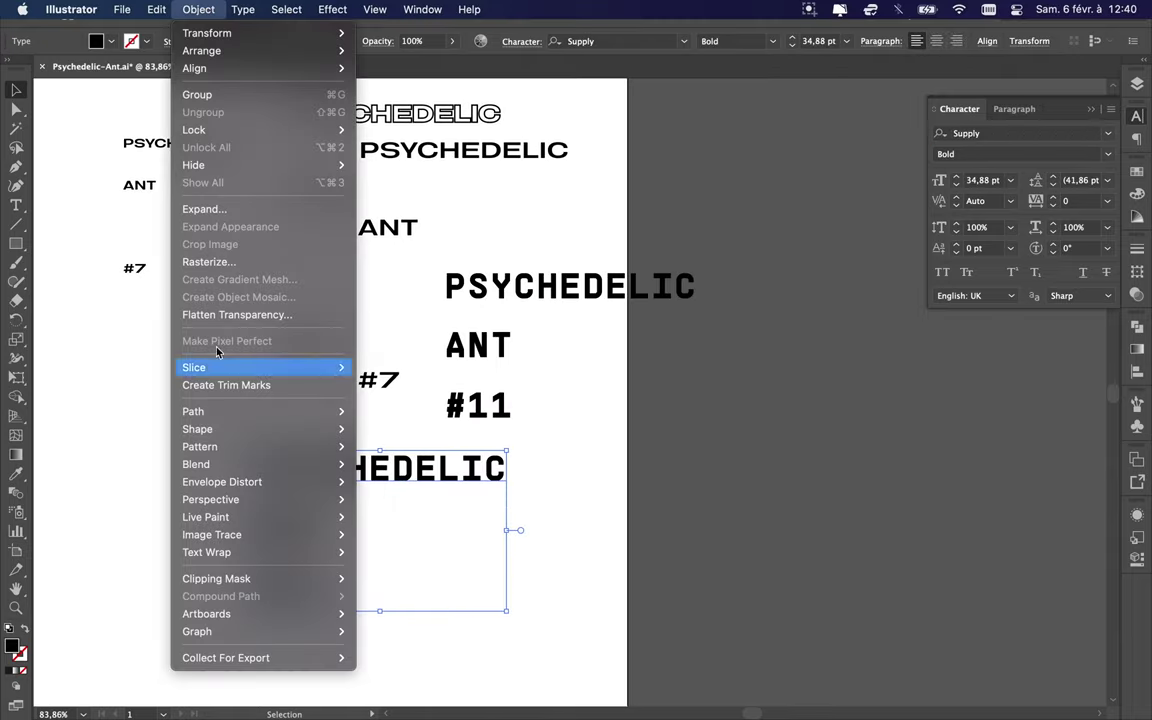
{"action": "left_click", "coordinate": [204, 209]}
{"action": "key", "text": "Return"}
{"action": "left_click_drag", "start_coordinate": [466, 450], "coordinate": [757, 447]}
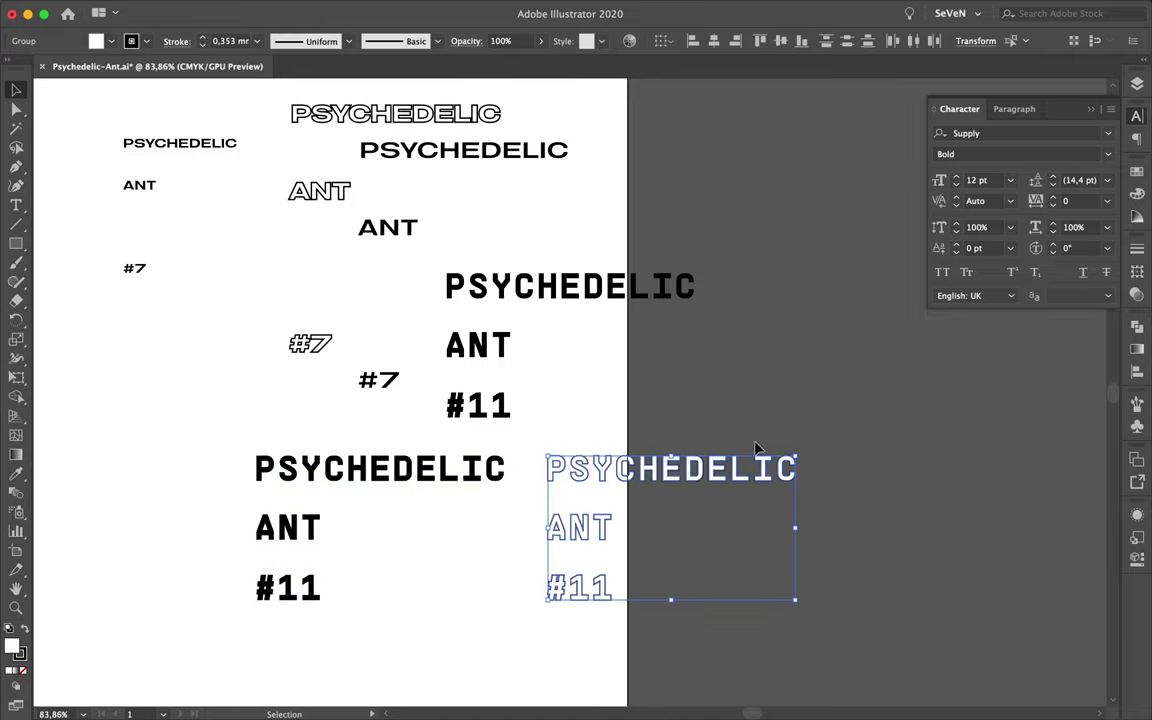
{"action": "scroll", "coordinate": [757, 447], "scroll_direction": "up", "scroll_amount": 1}
Step: Give the outlines a 1 mm black stroke, scale them up, and place PSYCHEDELIC on the gradient square
{"action": "key", "text": "ctrl+F10"}
{"action": "left_click_drag", "start_coordinate": [810, 655], "coordinate": [497, 512]}
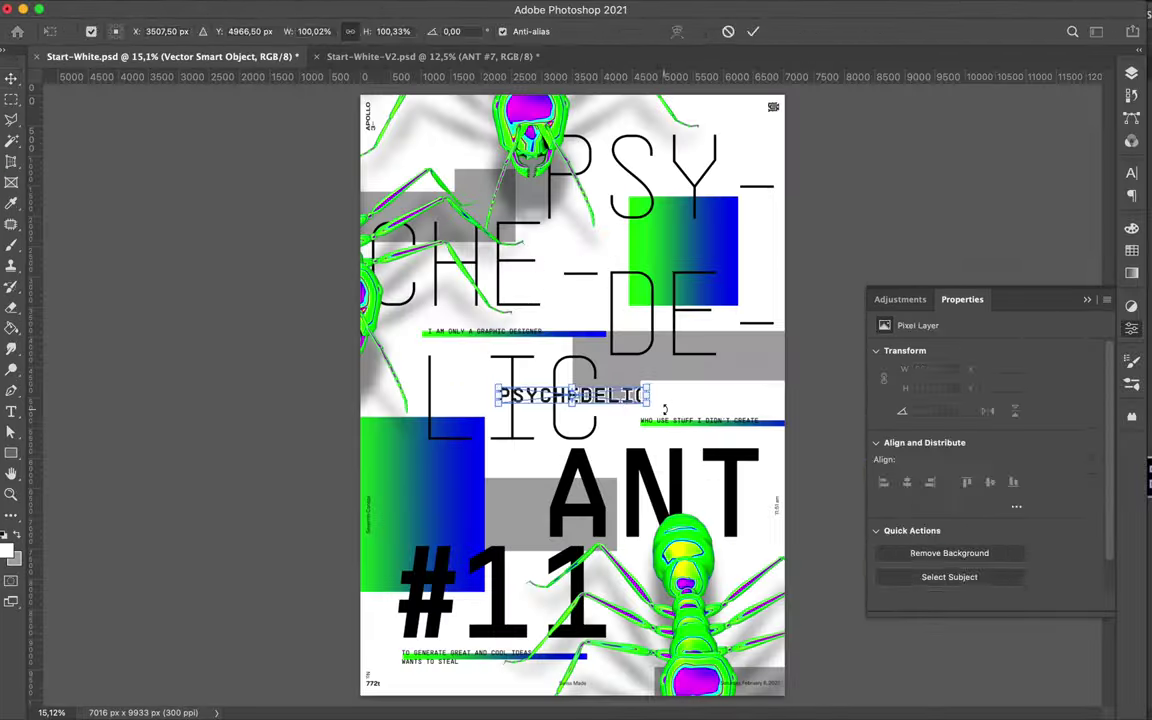
{"action": "key", "text": "Return"}
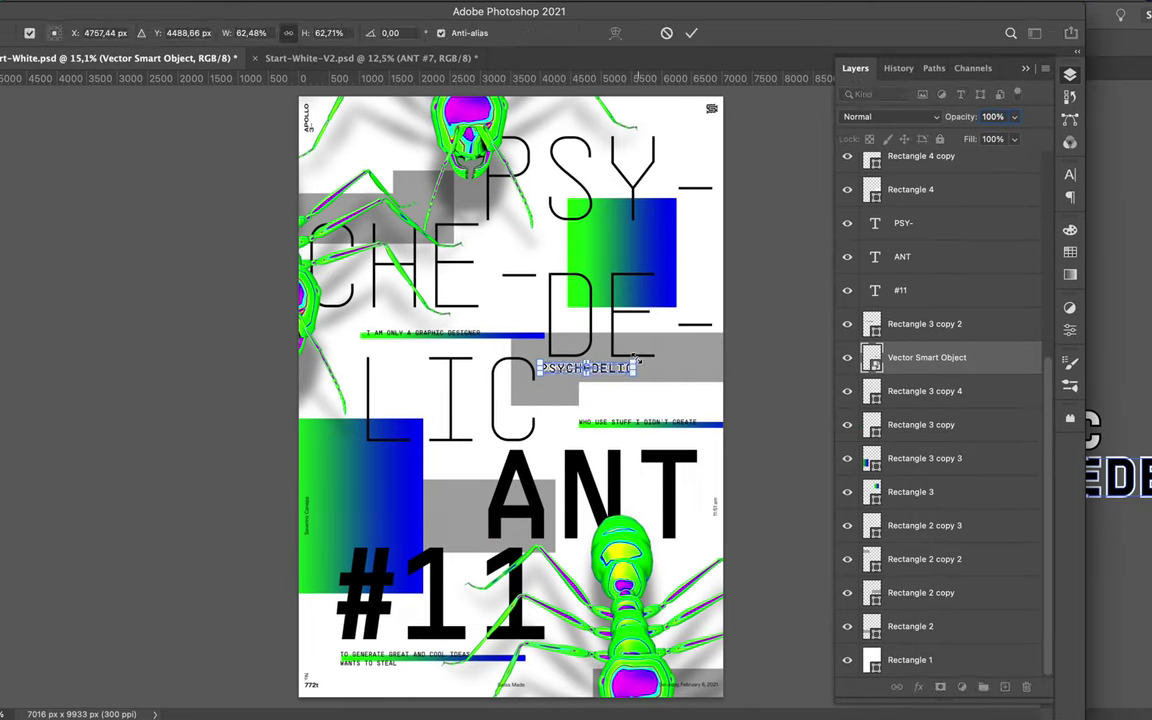
{"action": "left_click_drag", "start_coordinate": [560, 331], "coordinate": [647, 250]}
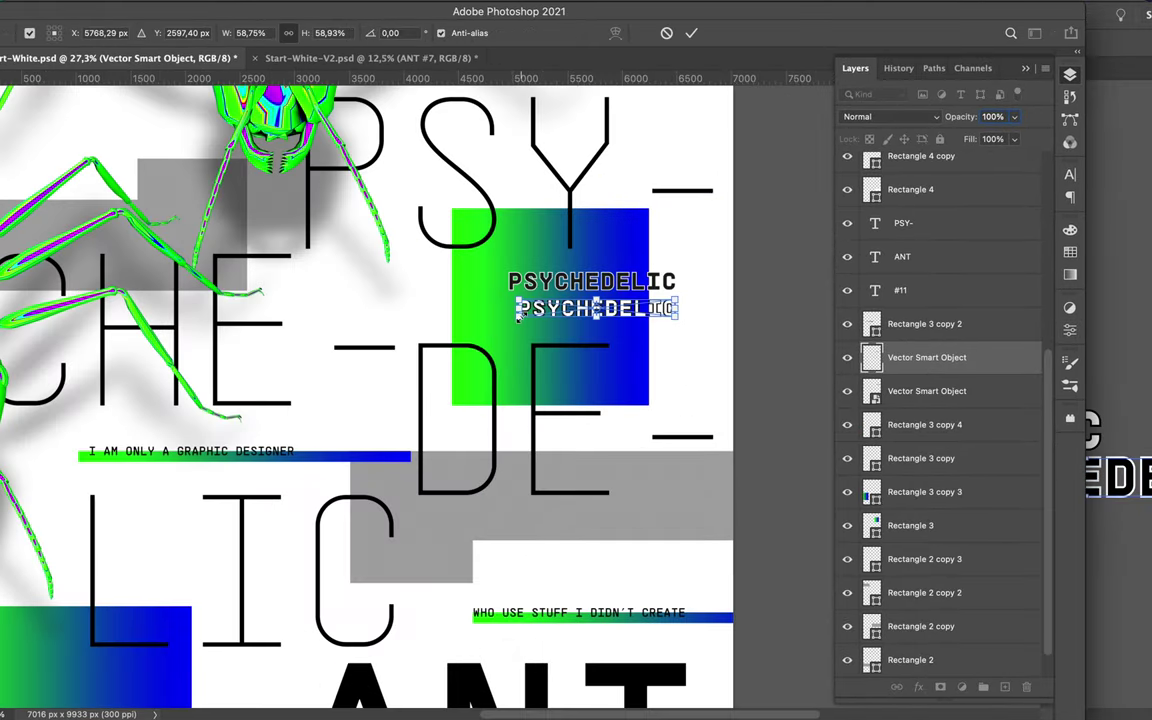
Step: Stack the second PSYCHEDELIC label under the first and place the pasted ANT label
{"action": "left_click_drag", "start_coordinate": [518, 316], "coordinate": [518, 290]}
{"action": "key", "text": "Return"}
{"action": "scroll", "coordinate": [643, 327], "scroll_direction": "down", "scroll_amount": 2}
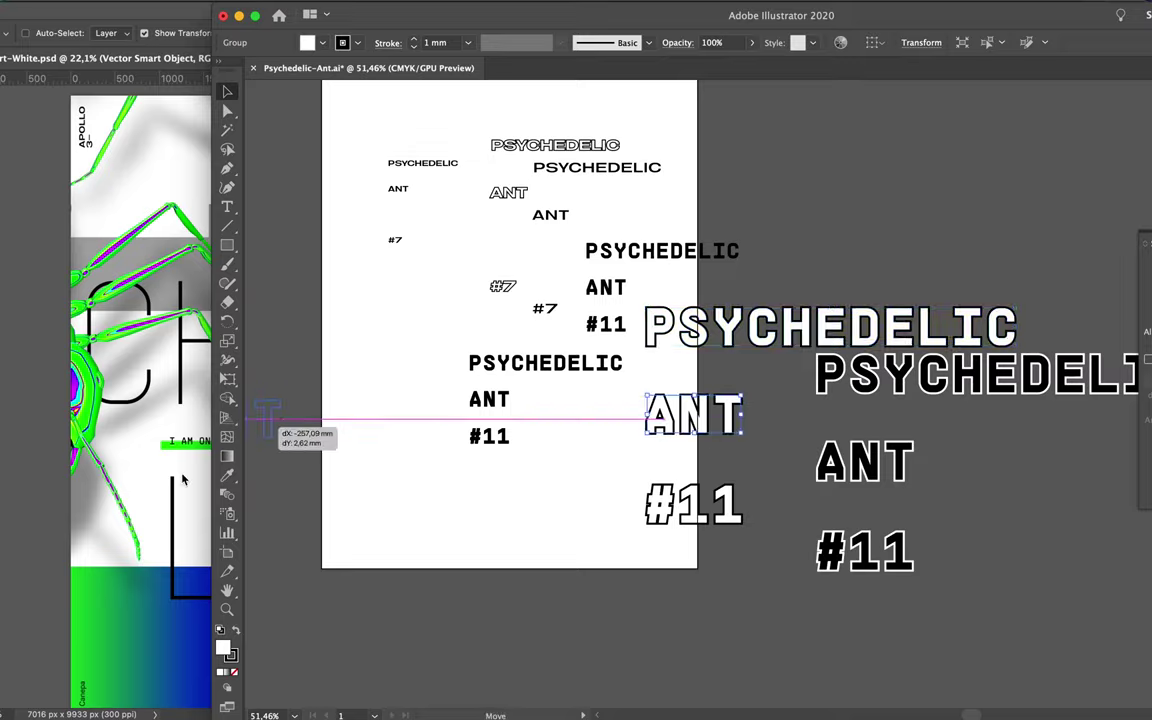
{"action": "key", "text": "Return"}
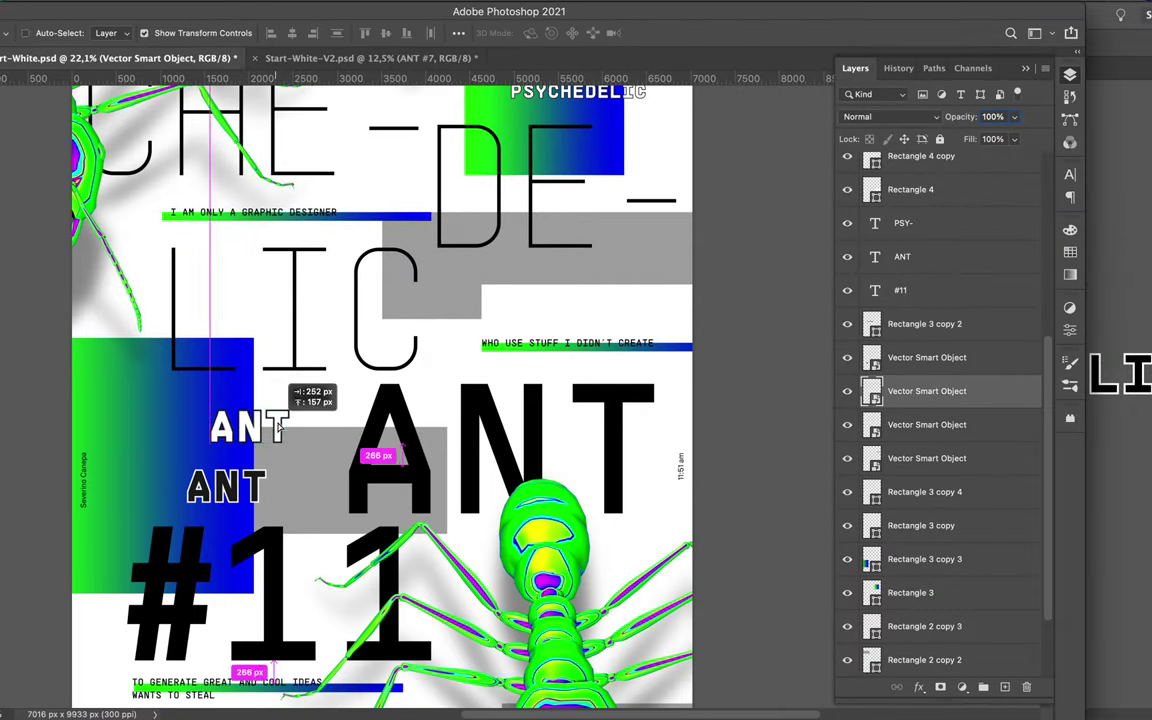
{"action": "left_click_drag", "start_coordinate": [181, 482], "coordinate": [268, 452]}
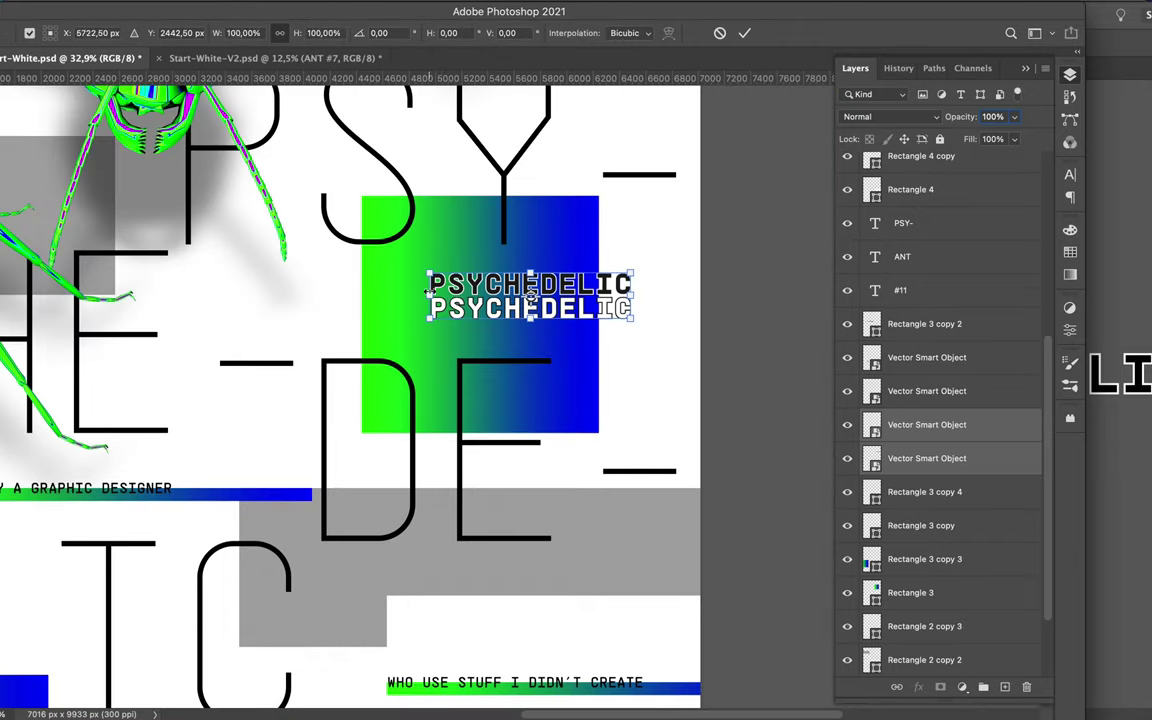
{"action": "key", "text": "Return"}
Step: Select both ANT labels and move them onto the lower-left gradient block
{"action": "scroll", "coordinate": [350, 400], "scroll_direction": "down", "scroll_amount": 5}
{"action": "left_click", "coordinate": [135, 570]}
{"action": "scroll", "coordinate": [243, 566], "scroll_direction": "down", "scroll_amount": 2}
{"action": "left_click", "coordinate": [243, 566], "text": "ctrl+shift"}
{"action": "scroll", "coordinate": [243, 566], "scroll_direction": "up", "scroll_amount": 5}
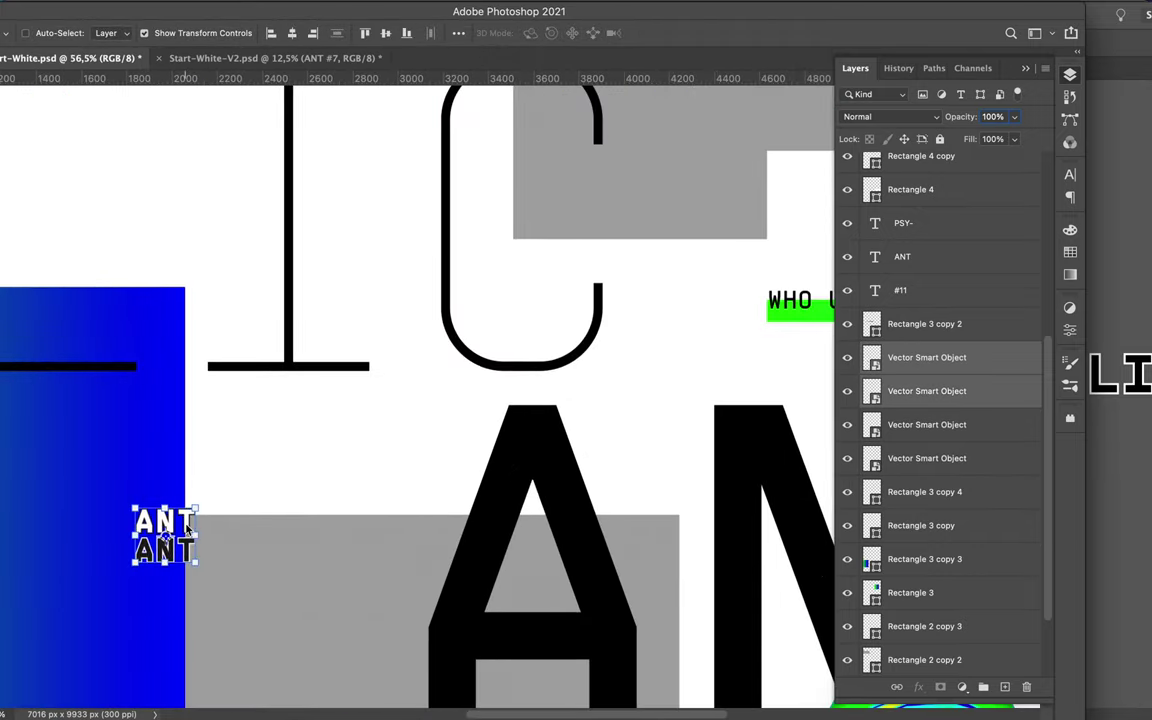
{"action": "key", "text": "ctrl+0"}
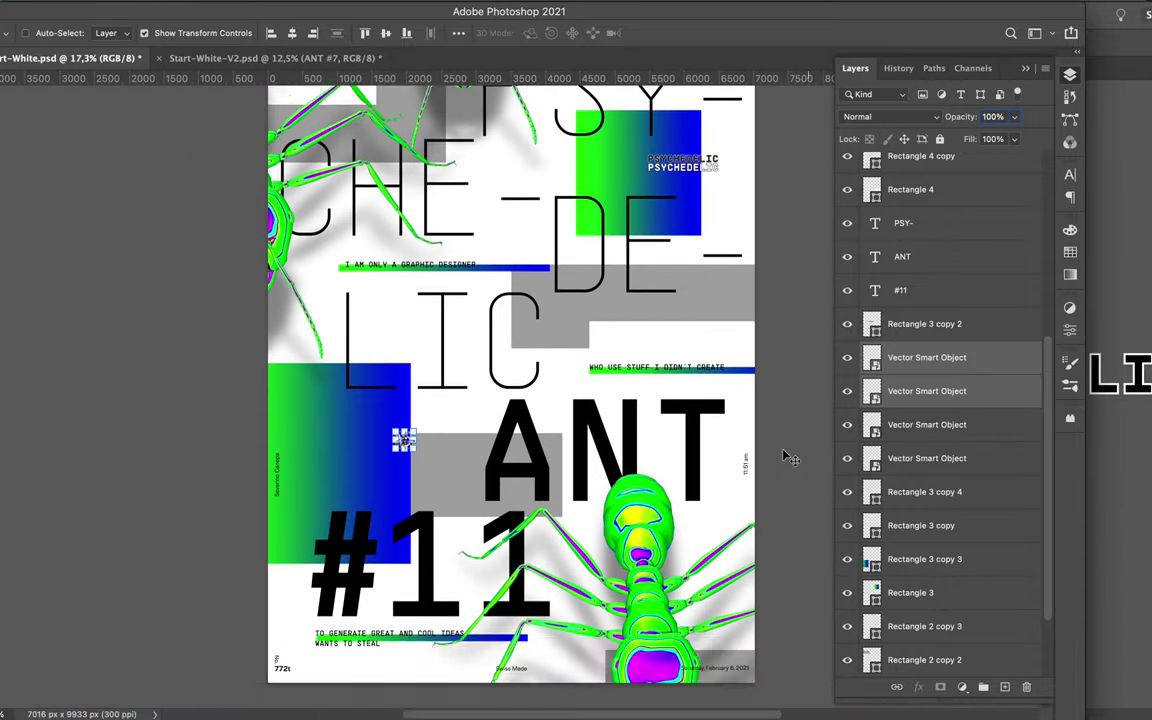
{"action": "scroll", "coordinate": [400, 480], "scroll_direction": "up", "scroll_amount": 3}
{"action": "left_click", "coordinate": [927, 458], "text": "shift"}
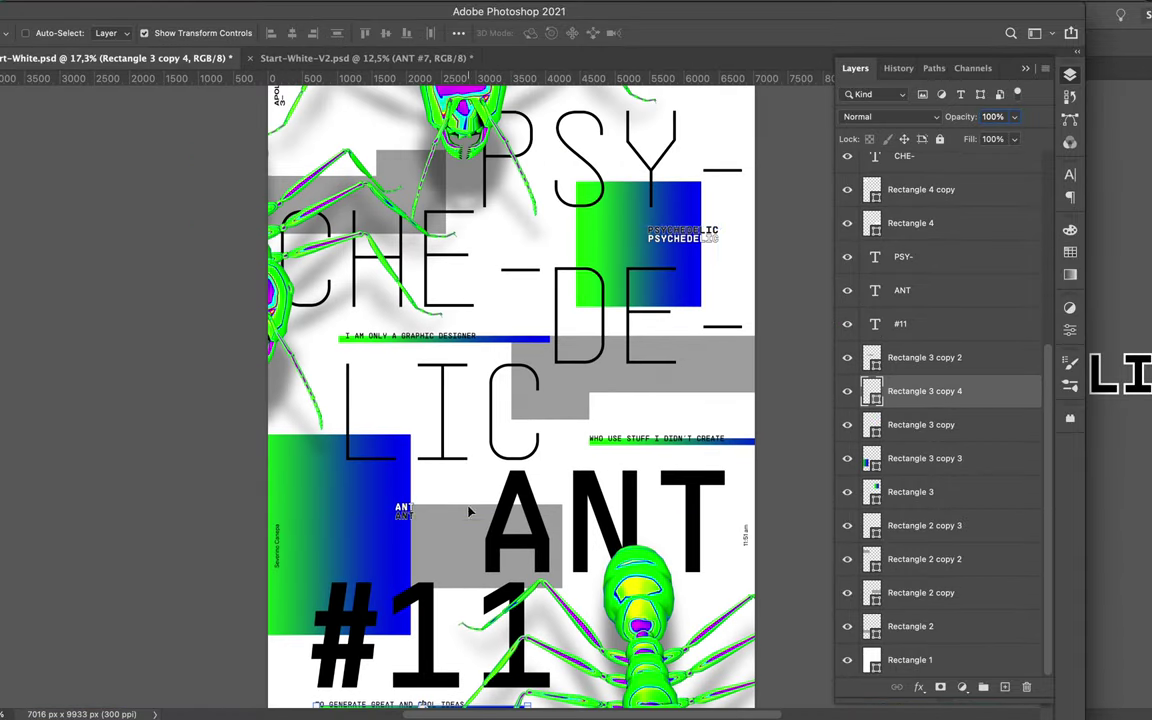